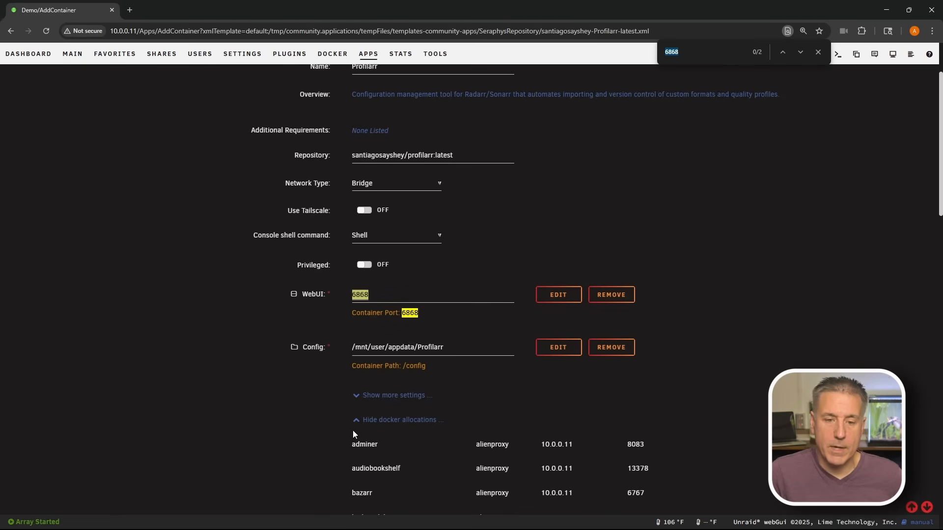
Finish adding the Profilarr container and enable autostart for it in the Docker container list
{"action": "left_click", "coordinate": [355, 421]}
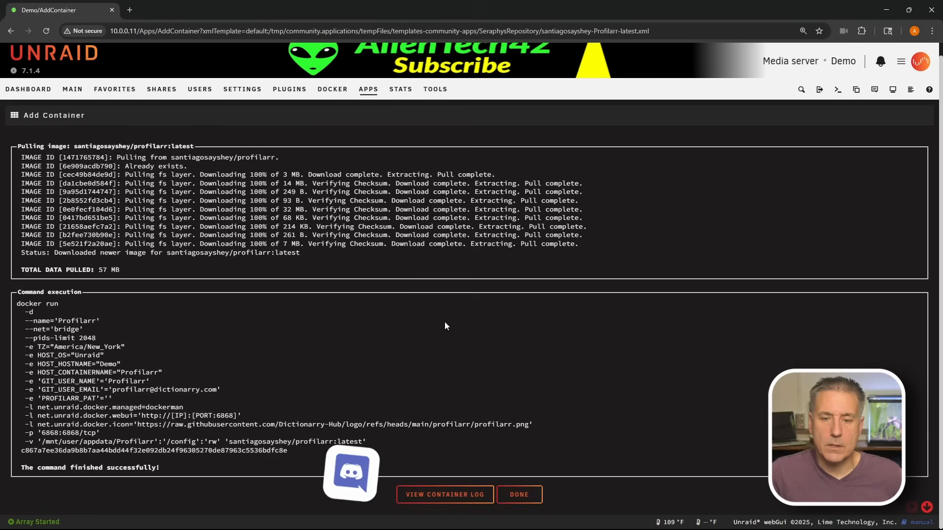
{"action": "left_click", "coordinate": [530, 497]}
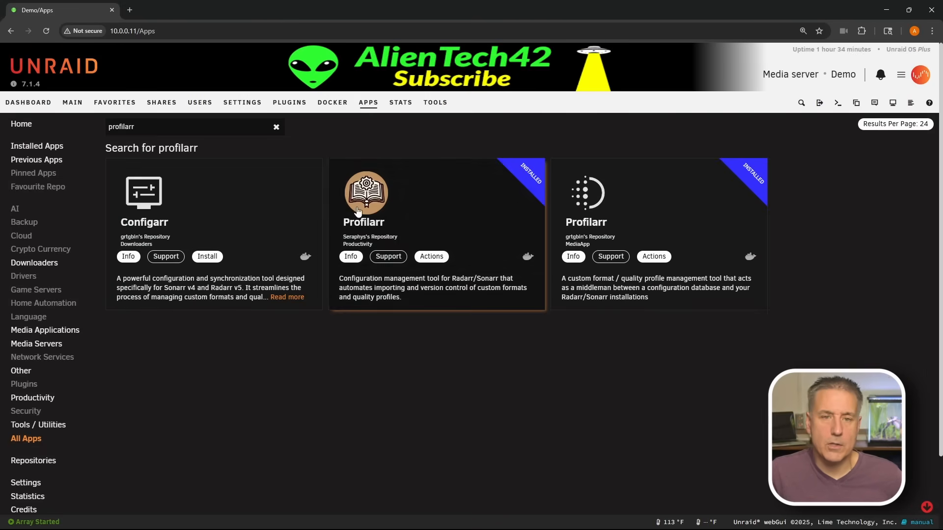
{"action": "left_click", "coordinate": [338, 105]}
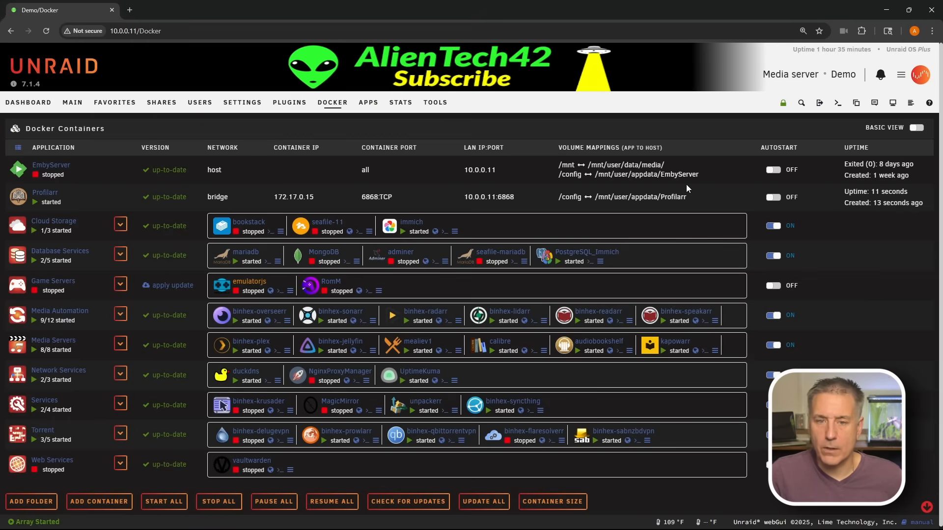
{"action": "left_click", "coordinate": [773, 197]}
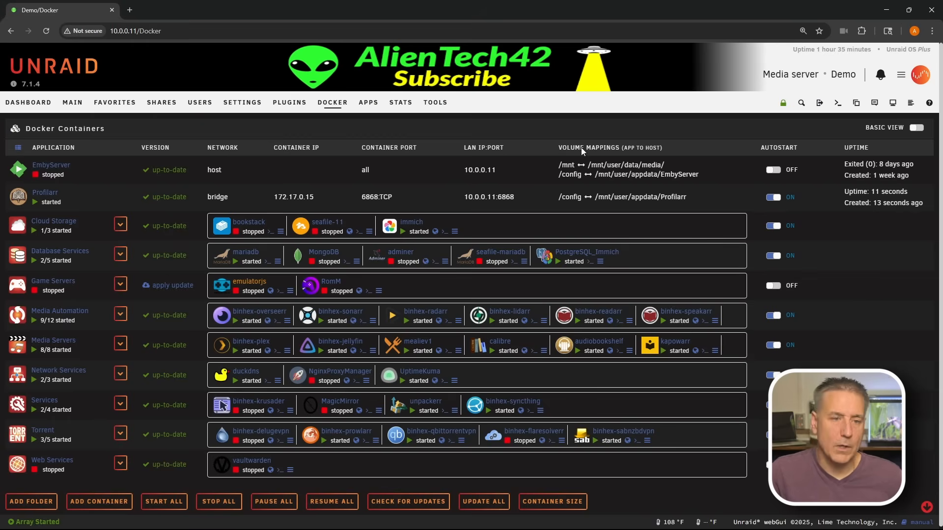
Open Profilarr's web interface and complete the initial setup with username Demo, entering and confirming the account password
{"action": "left_click", "coordinate": [20, 198]}
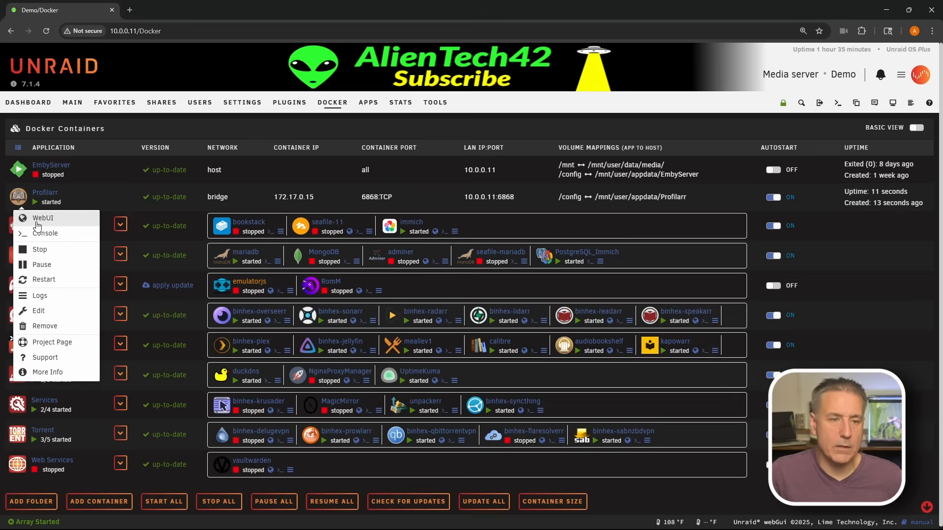
{"action": "left_click", "coordinate": [37, 219]}
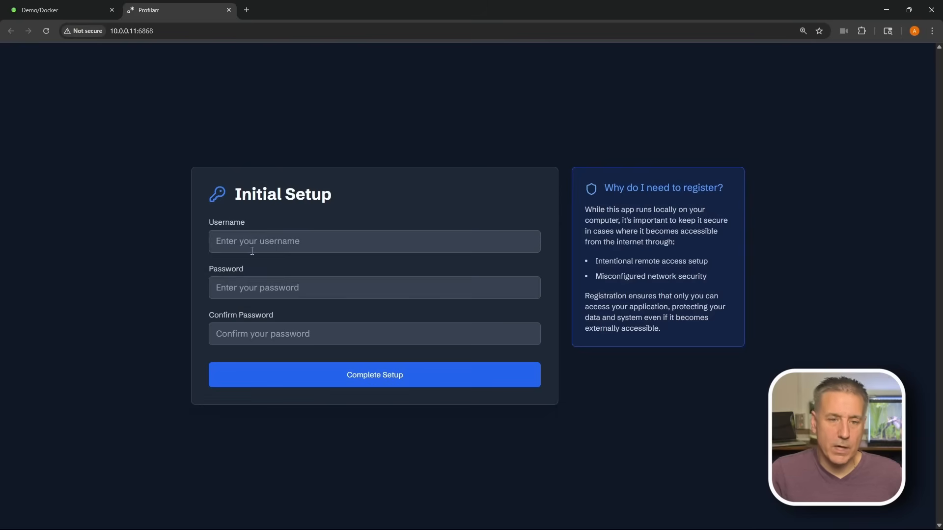
{"action": "left_click", "coordinate": [251, 249]}
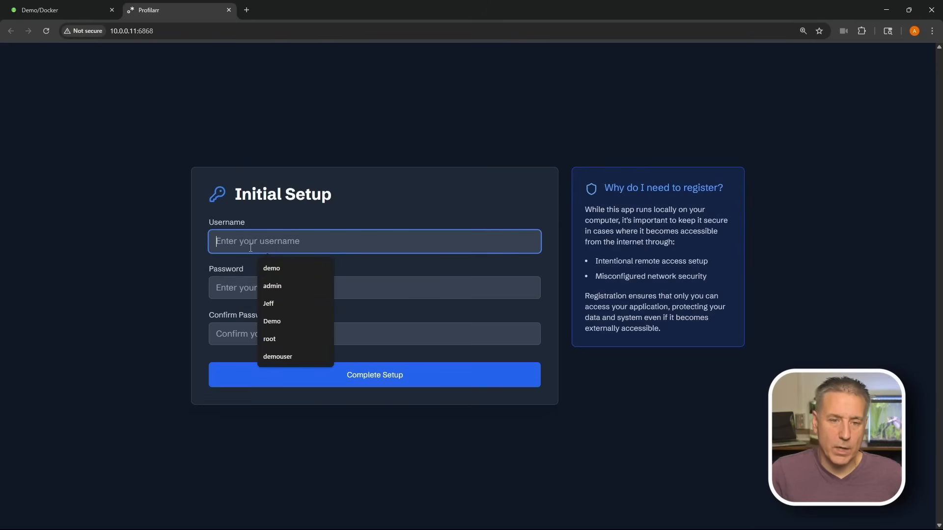
{"action": "type", "text": "Demo"}
{"action": "key", "text": "Tab"}
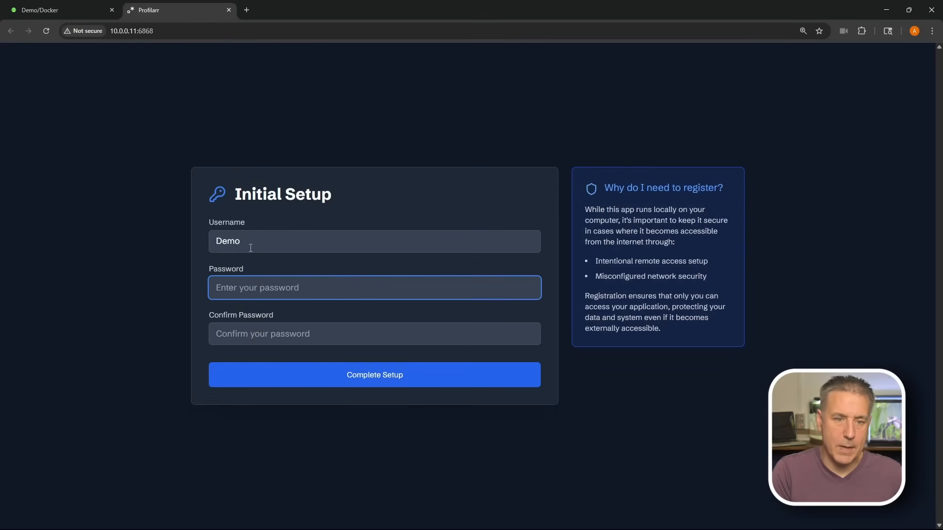
{"action": "type", "text": "********"}
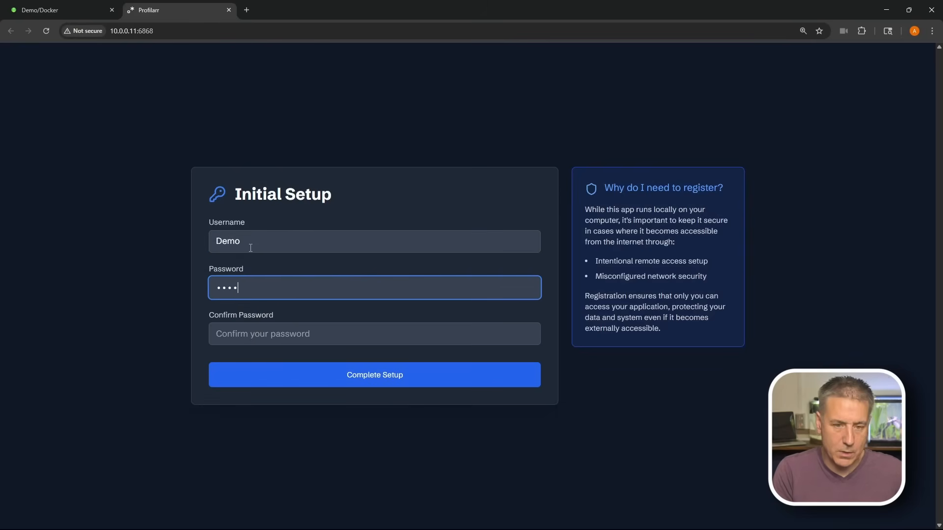
{"action": "key", "text": "Tab"}
{"action": "type", "text": "********"}
{"action": "left_click", "coordinate": [383, 379]}
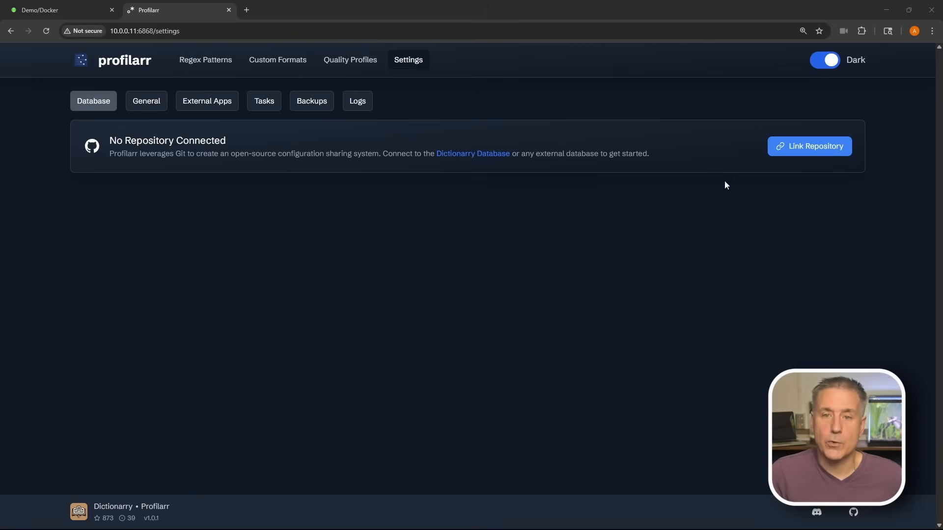
{"action": "left_click", "coordinate": [811, 146]}
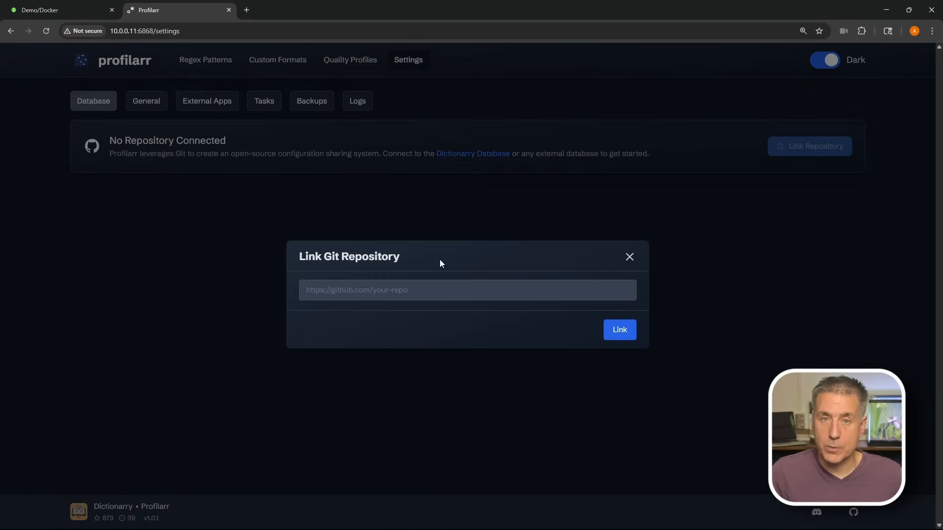
{"action": "left_click", "coordinate": [446, 290]}
{"action": "type", "text": "https://github.com/Dictionarry-Hub/database"}
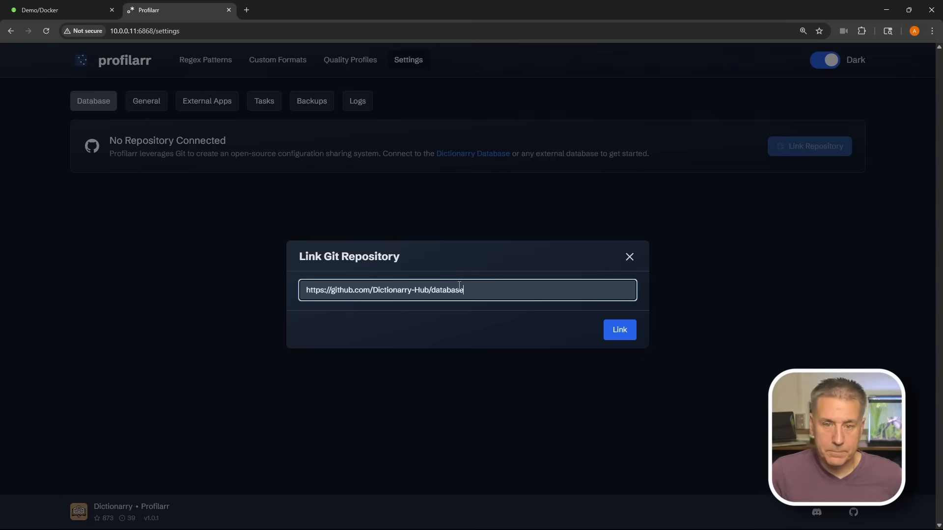
{"action": "left_click", "coordinate": [618, 332]}
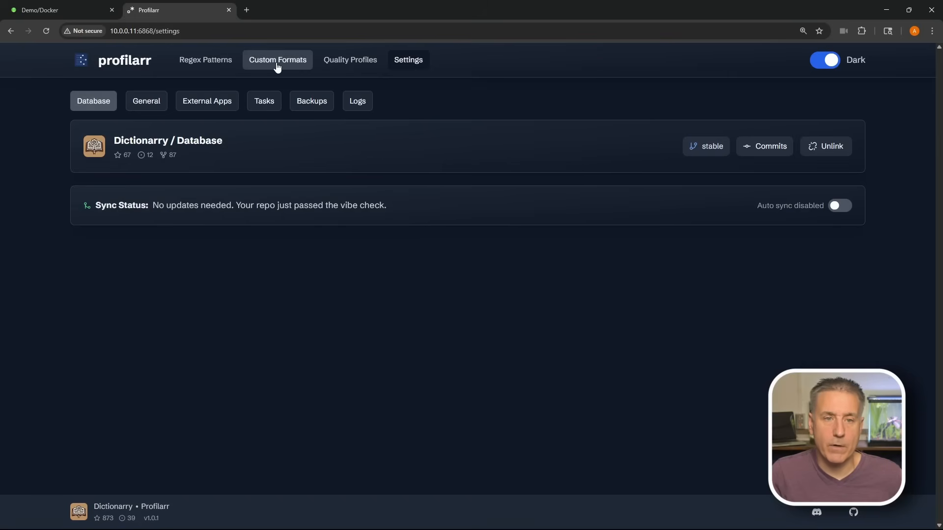
Look over the custom formats and quality profiles, and enable auto sync for the linked Dictionarry database
{"action": "left_click", "coordinate": [281, 67]}
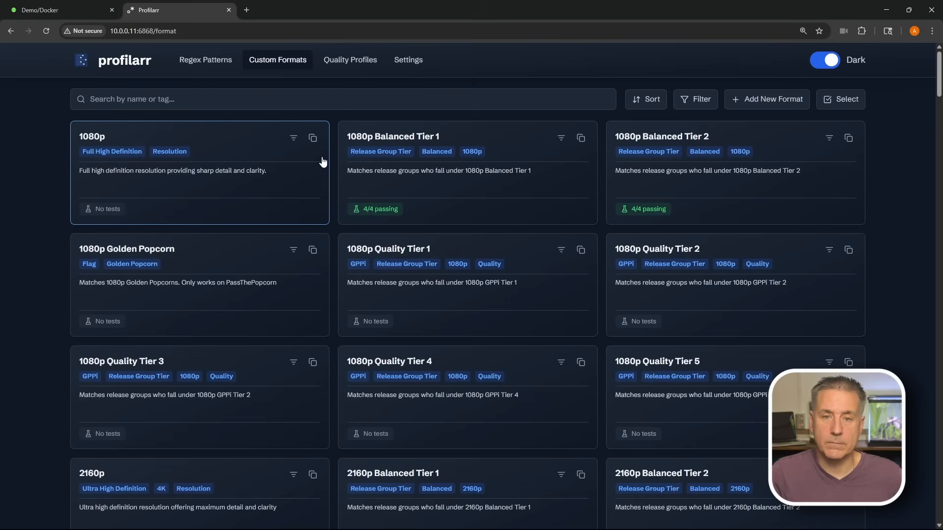
{"action": "scroll", "coordinate": [421, 200], "scroll_direction": "down", "scroll_amount": 20}
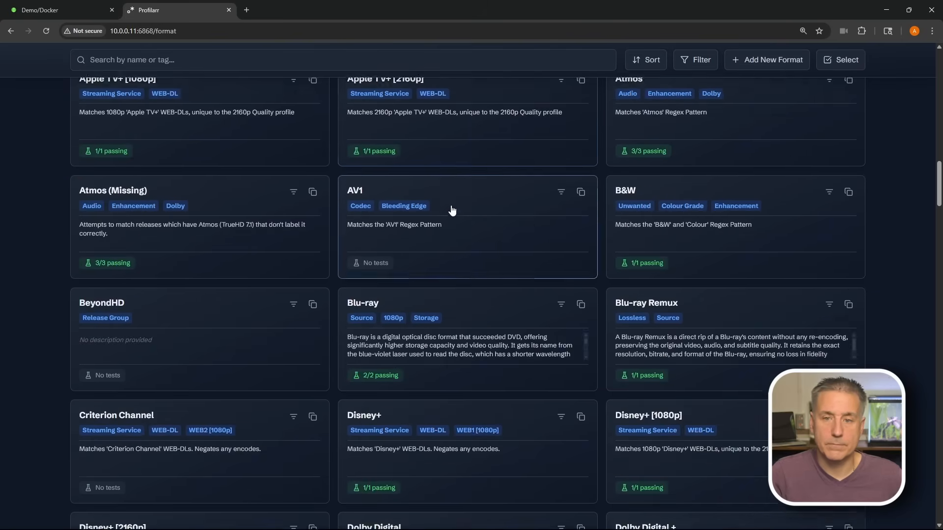
{"action": "scroll", "coordinate": [452, 210], "scroll_direction": "up", "scroll_amount": 20}
{"action": "left_click", "coordinate": [350, 60]}
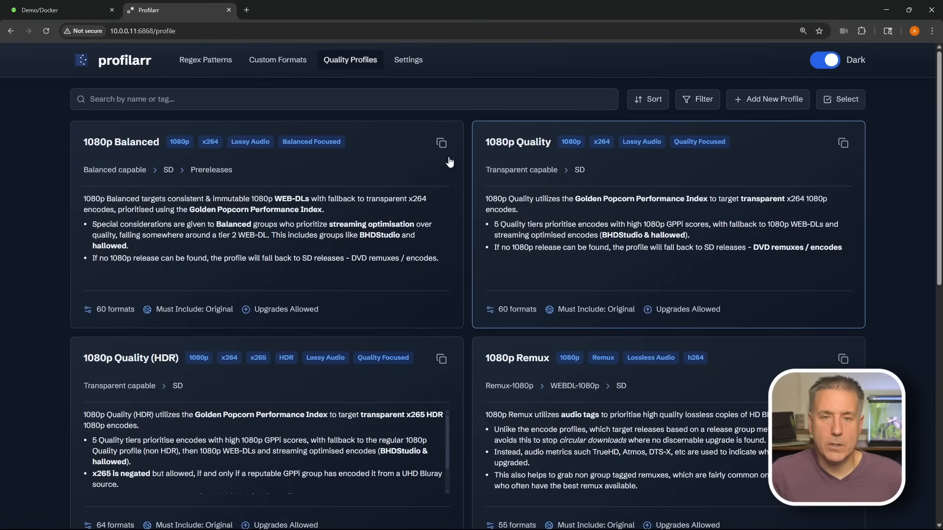
{"action": "left_click", "coordinate": [409, 62]}
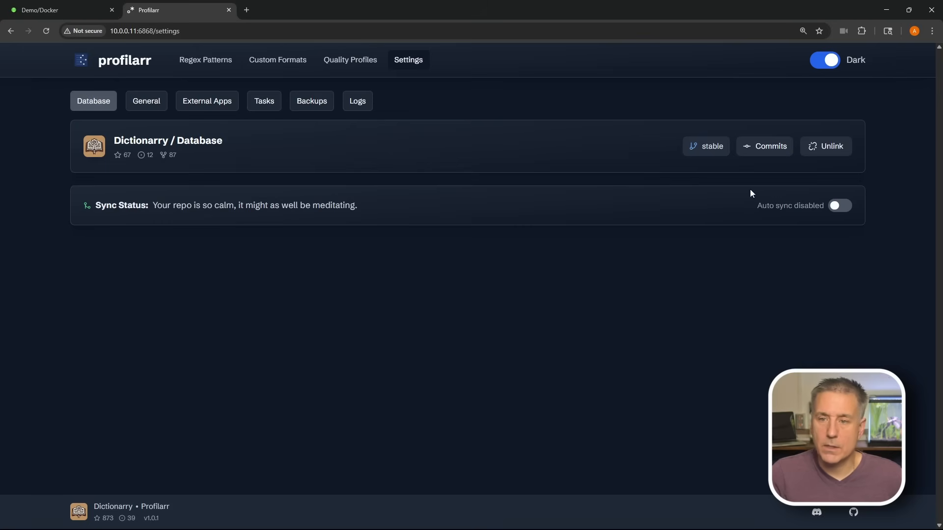
{"action": "left_click", "coordinate": [843, 208]}
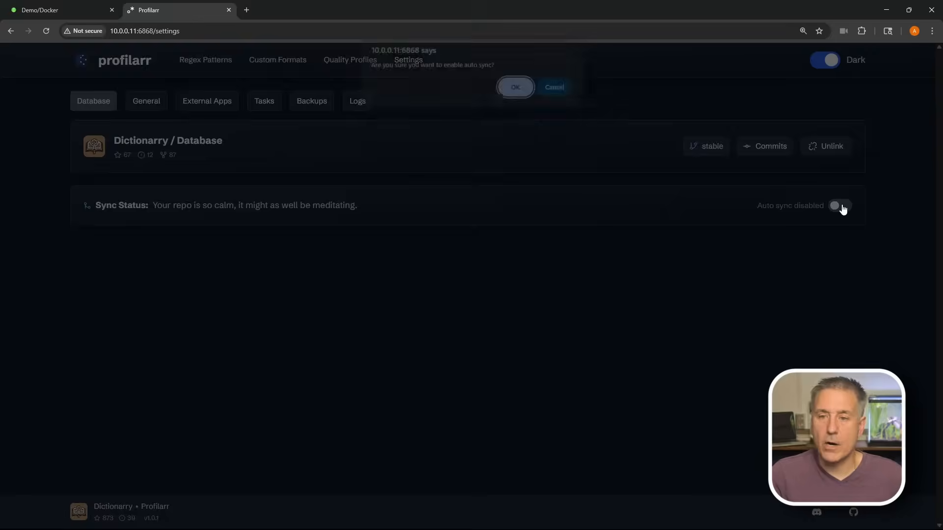
{"action": "left_click", "coordinate": [514, 93]}
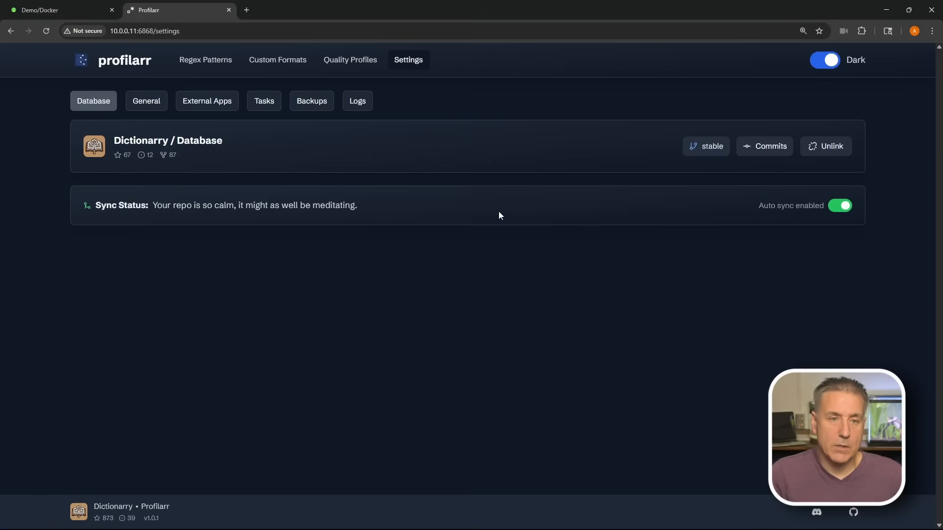
Start adding a new external app named Radarr with the type kept as Radarr
{"action": "left_click", "coordinate": [215, 103]}
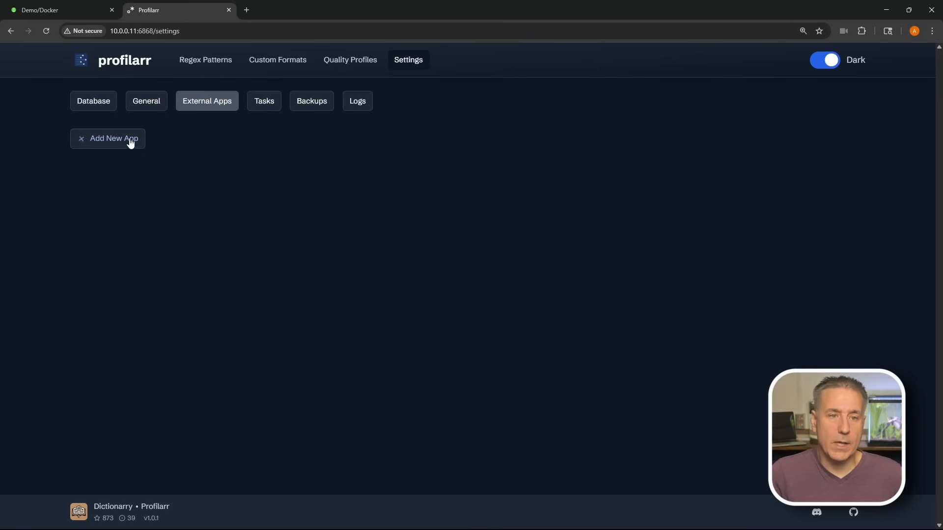
{"action": "left_click", "coordinate": [109, 140]}
{"action": "left_click", "coordinate": [335, 145]}
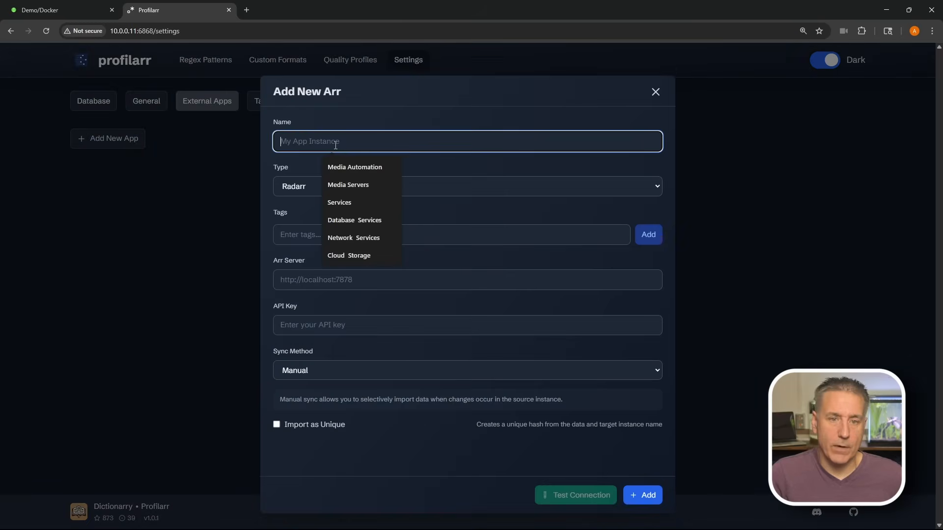
{"action": "type", "text": "Radar"}
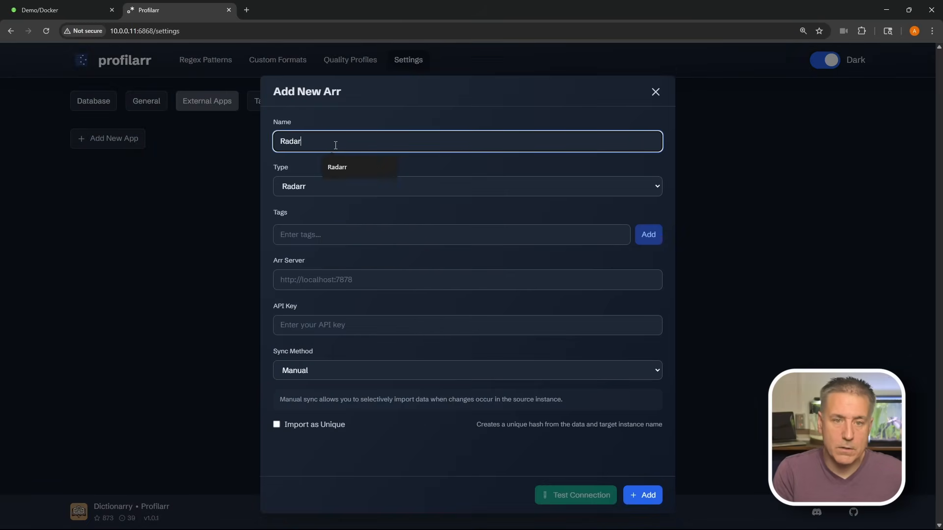
{"action": "type", "text": "r"}
{"action": "left_click", "coordinate": [315, 190]}
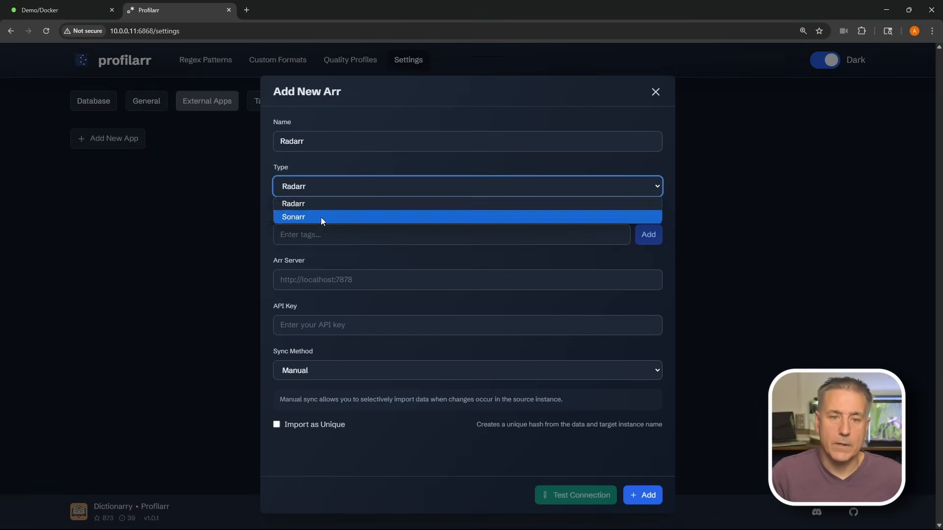
{"action": "left_click", "coordinate": [319, 194]}
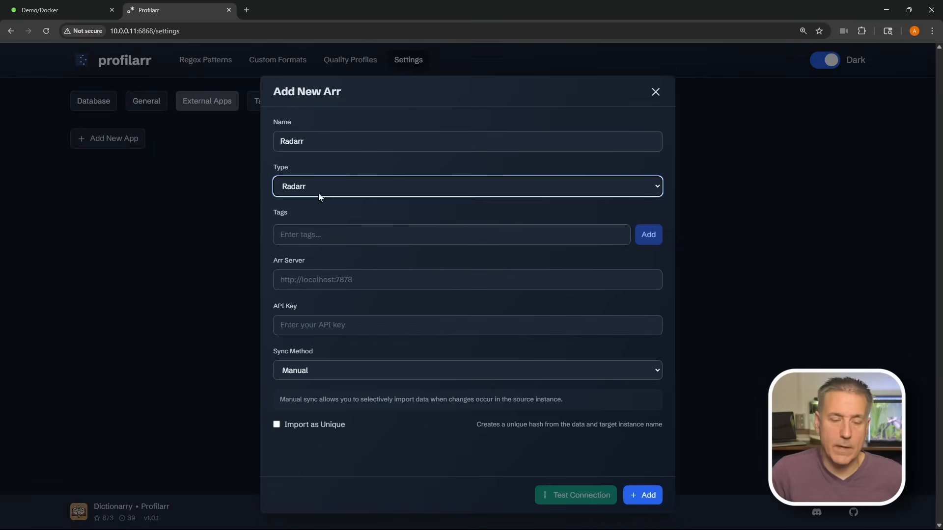
{"action": "left_click", "coordinate": [359, 286]}
{"action": "type", "text": "http://"}
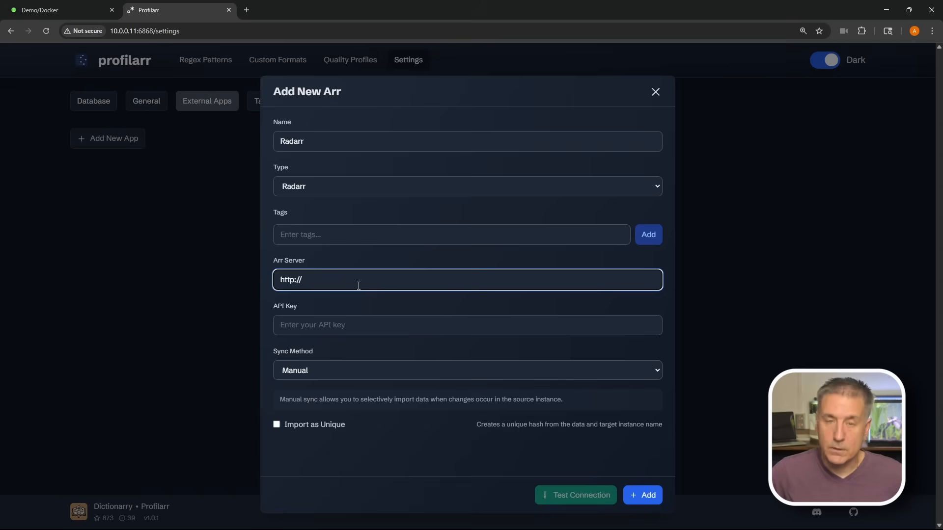
{"action": "type", "text": "10.0.0"}
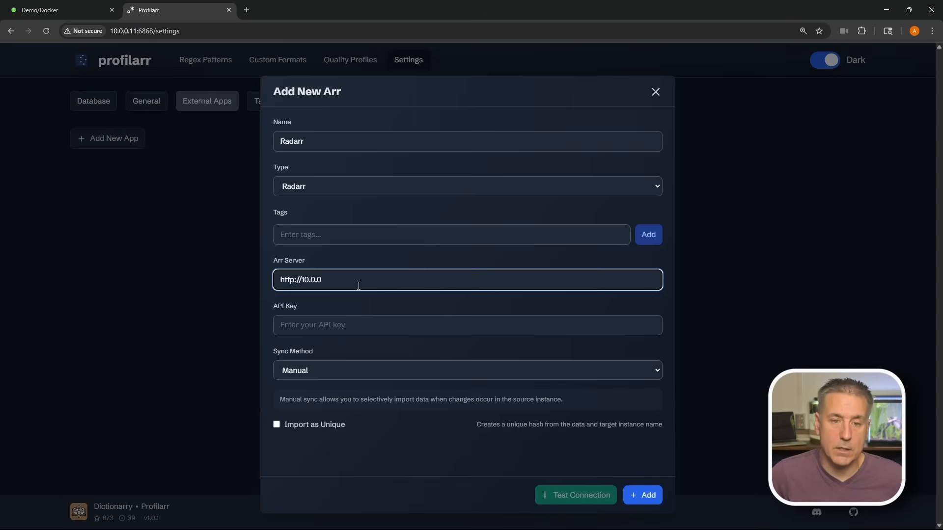
{"action": "type", "text": ".11"}
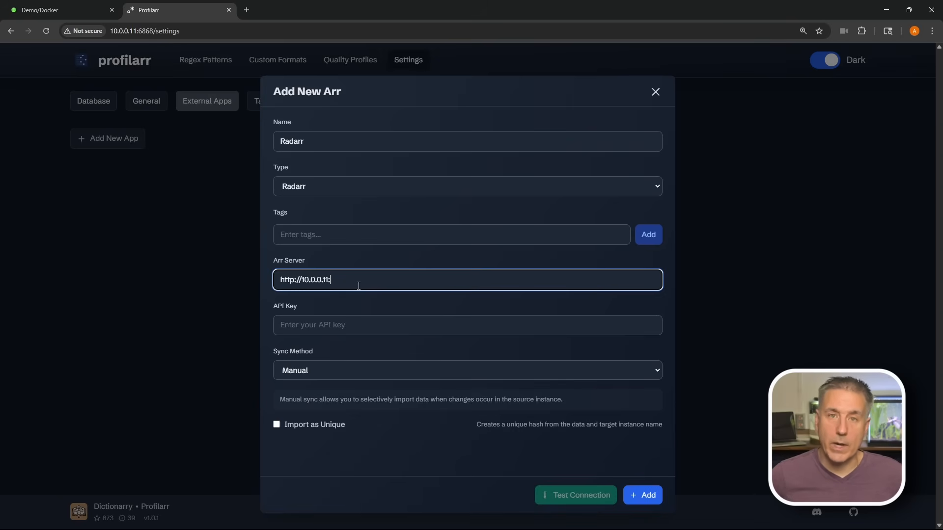
{"action": "type", "text": ":7878"}
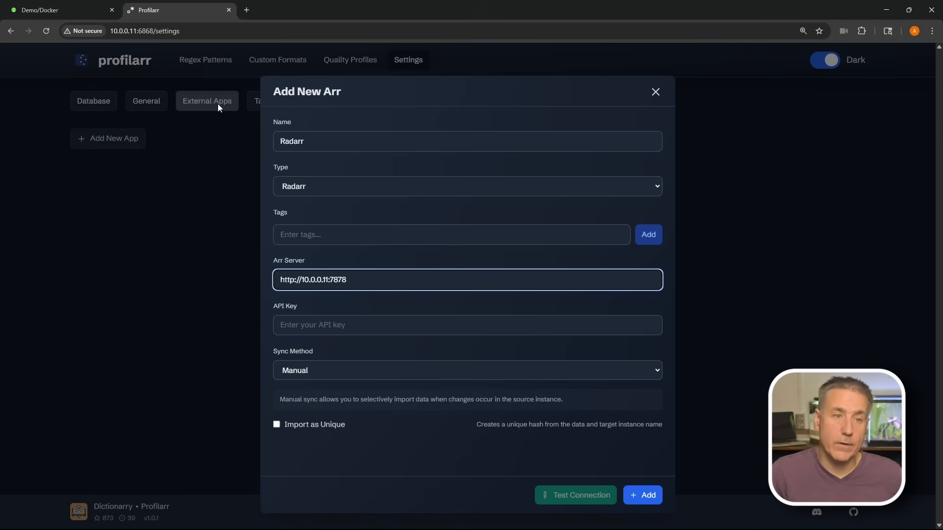
{"action": "left_click", "coordinate": [69, 8]}
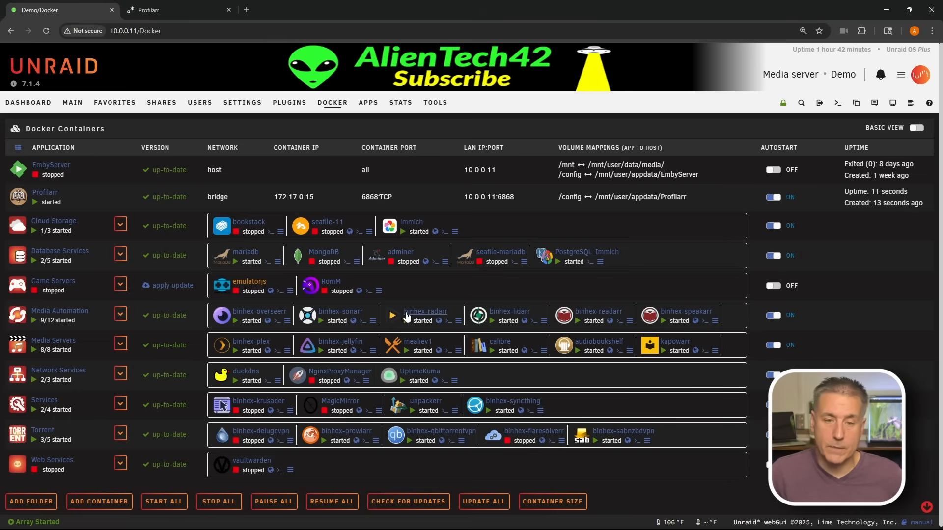
{"action": "left_click", "coordinate": [126, 318]}
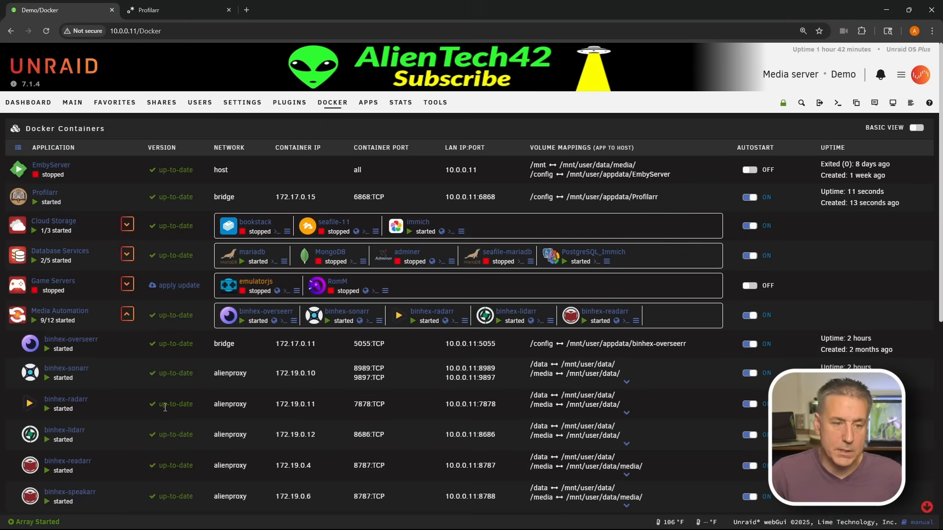
{"action": "left_click_drag", "start_coordinate": [497, 407], "coordinate": [440, 417]}
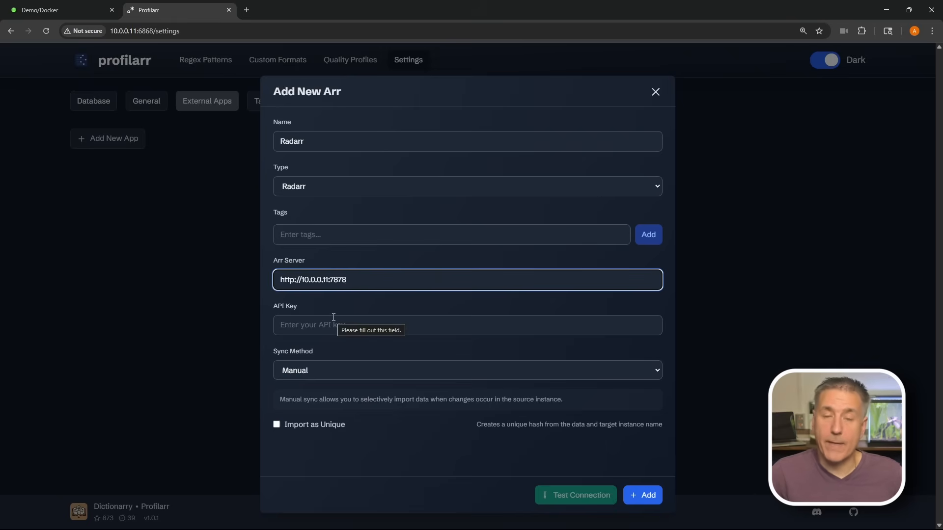
Open binhex-radarr's web interface from Unraid's Docker list and sign in with the account password
{"action": "left_click", "coordinate": [44, 10]}
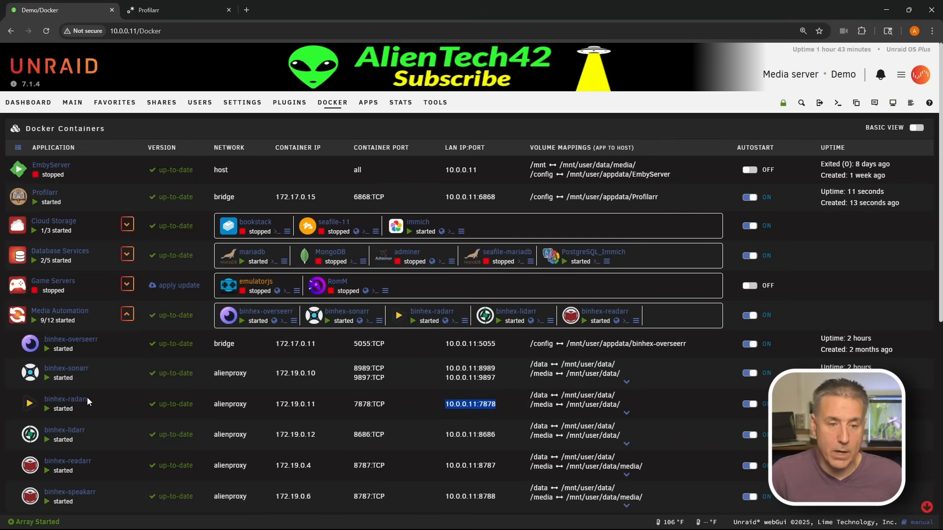
{"action": "left_click", "coordinate": [31, 401]}
{"action": "left_click", "coordinate": [38, 420]}
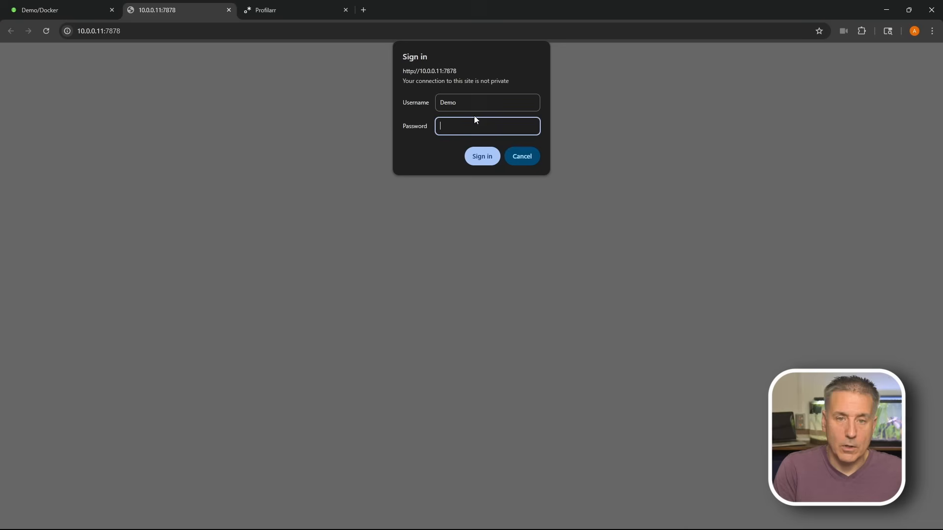
{"action": "key", "text": "Return"}
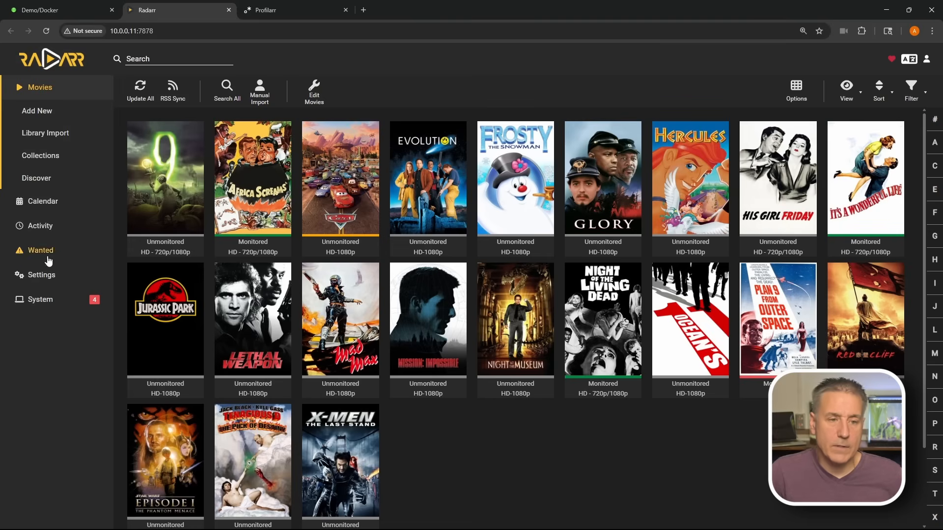
Copy the API key from Radarr's general settings
{"action": "left_click", "coordinate": [49, 279]}
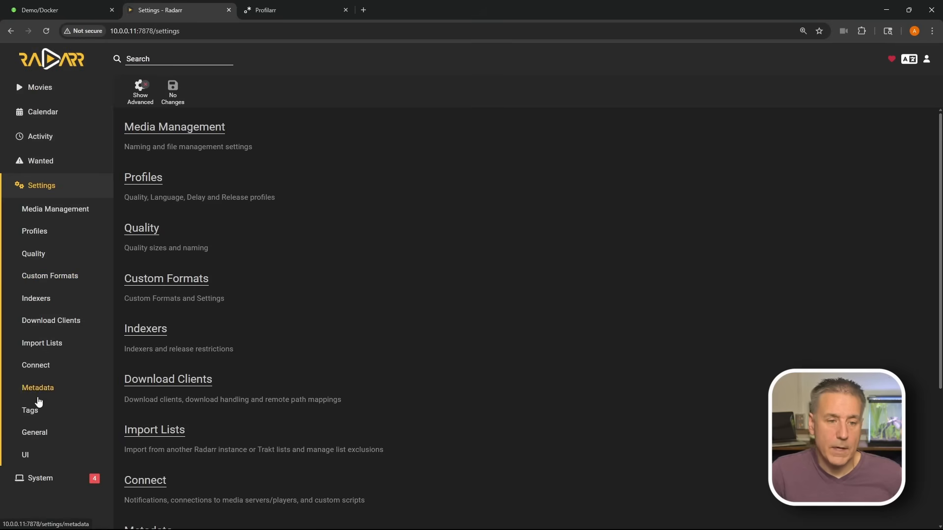
{"action": "left_click", "coordinate": [34, 436]}
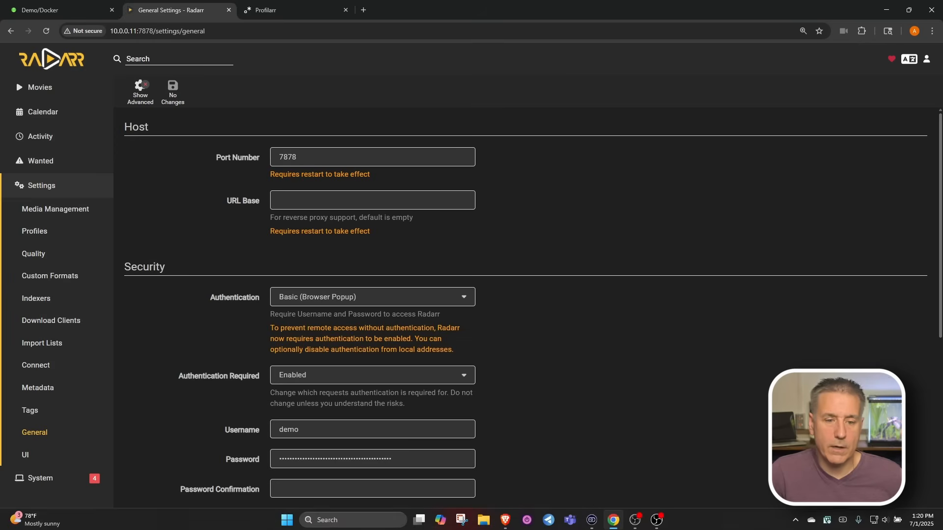
{"action": "scroll", "coordinate": [284, 478], "scroll_direction": "down", "scroll_amount": 3}
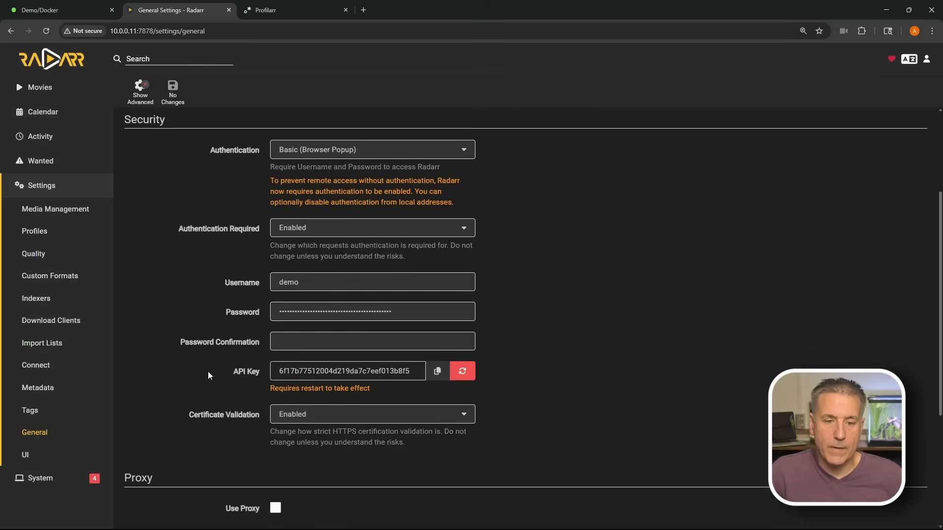
{"action": "left_click", "coordinate": [437, 371]}
Paste Radarr's API key into the API Key field of the new Arr form in Profilarr
{"action": "left_click", "coordinate": [274, 11]}
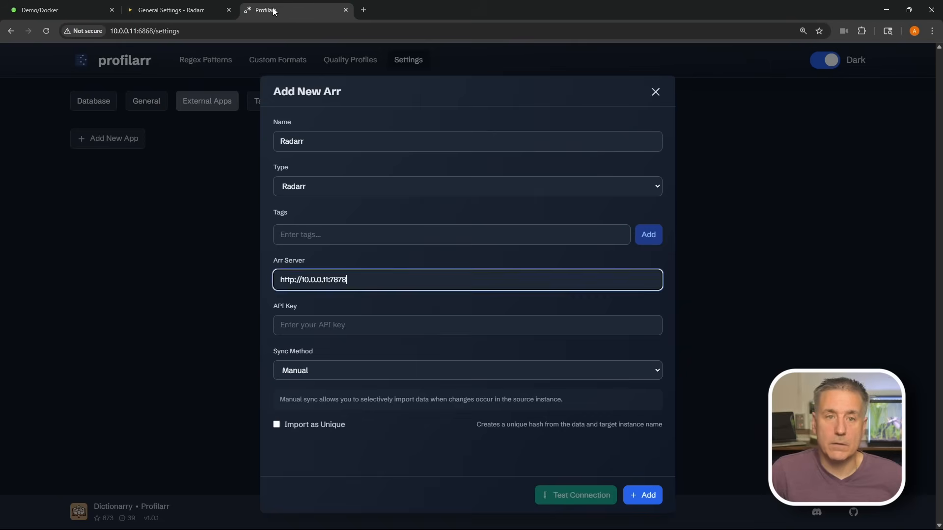
{"action": "left_click", "coordinate": [311, 325]}
{"action": "key", "text": "ctrl+v"}
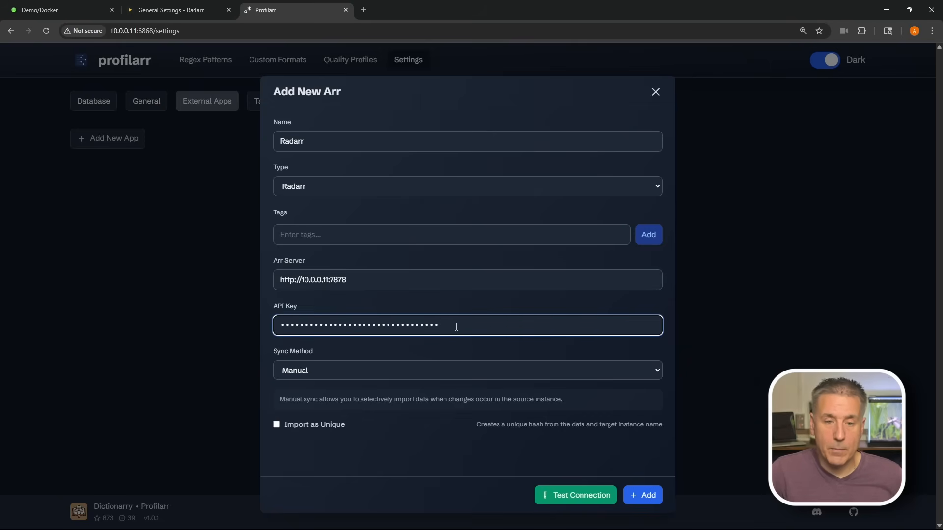
{"action": "left_click_drag", "start_coordinate": [456, 327], "coordinate": [240, 332]}
{"action": "key", "text": "ctrl+v"}
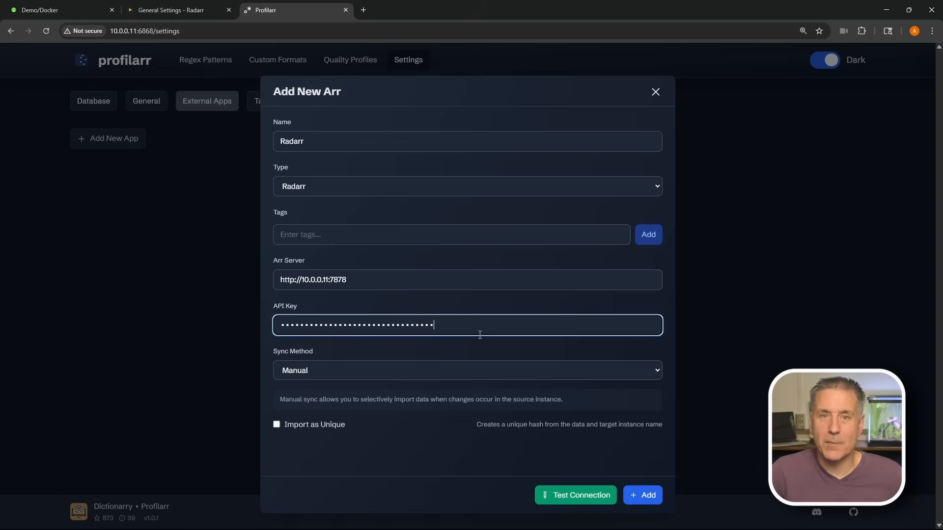
Set Propers and Repacks to Do Not Prefer in Radarr's advanced media management settings, save, and close Radarr
{"action": "left_click", "coordinate": [167, 10]}
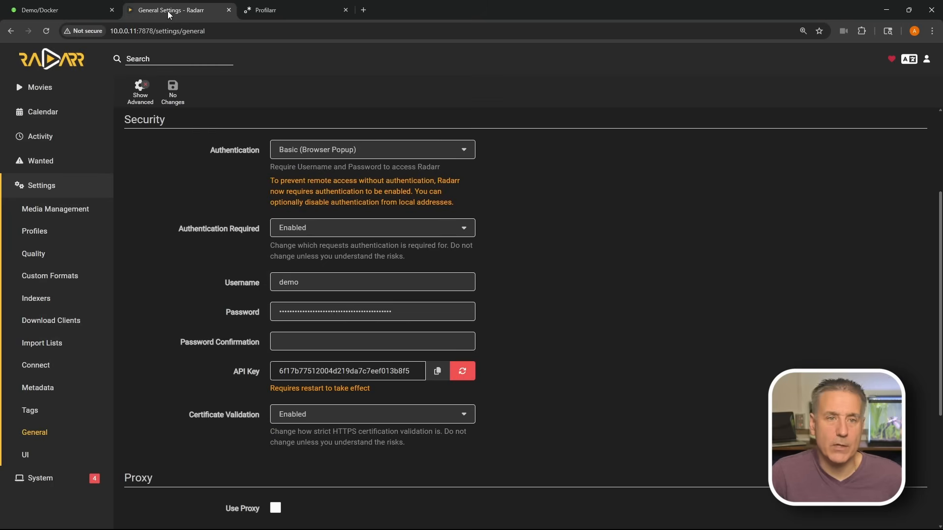
{"action": "left_click", "coordinate": [50, 211]}
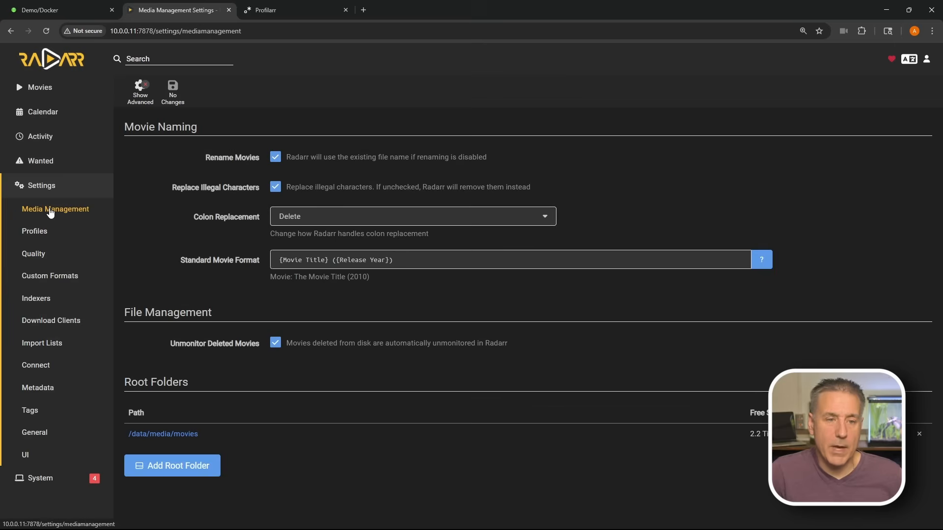
{"action": "left_click", "coordinate": [138, 100]}
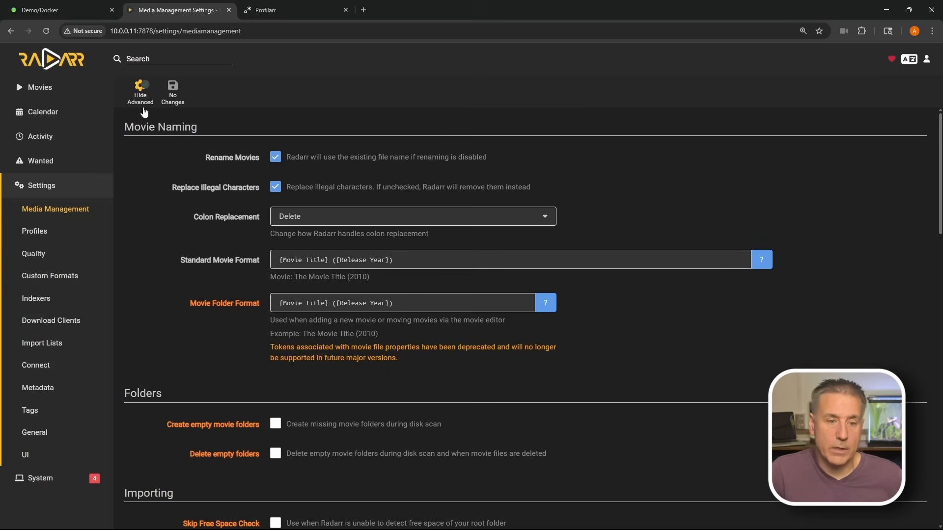
{"action": "scroll", "coordinate": [219, 188], "scroll_direction": "down", "scroll_amount": 10}
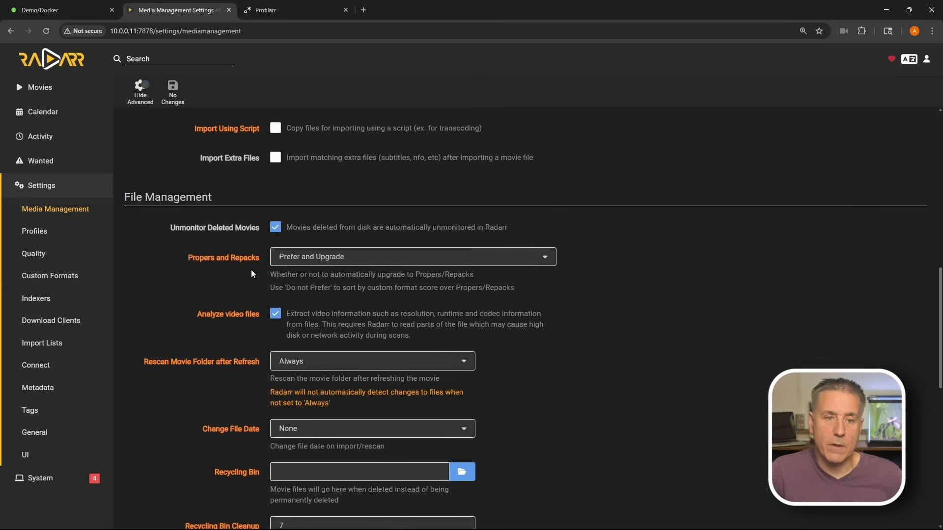
{"action": "left_click", "coordinate": [348, 260]}
{"action": "left_click", "coordinate": [330, 312]}
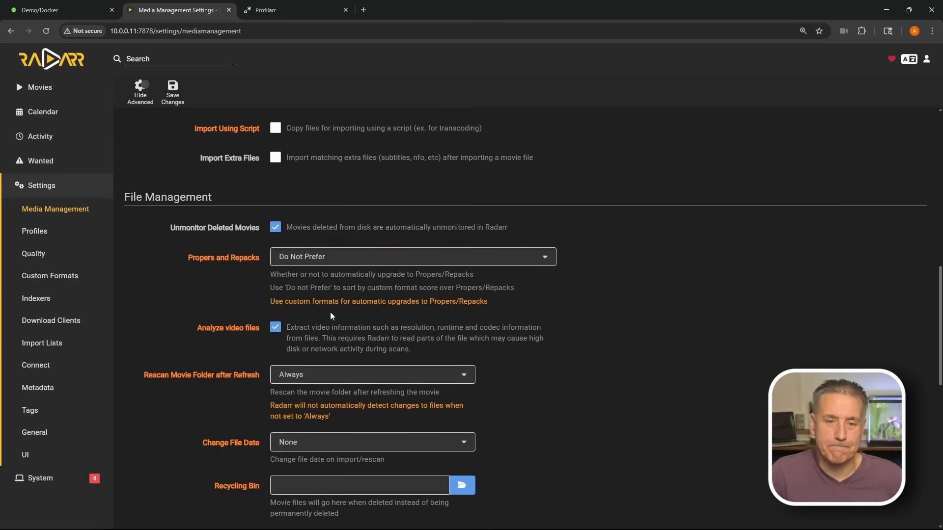
{"action": "left_click", "coordinate": [173, 95]}
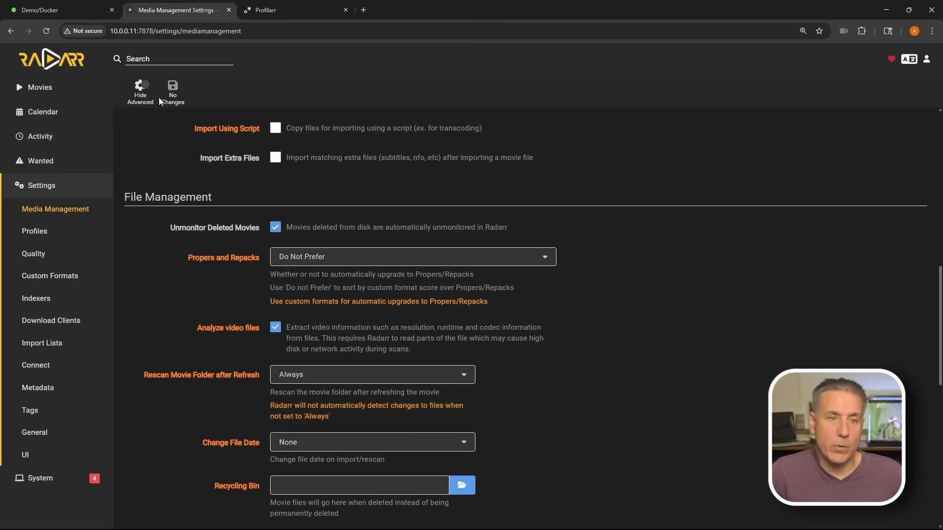
{"action": "left_click", "coordinate": [140, 99]}
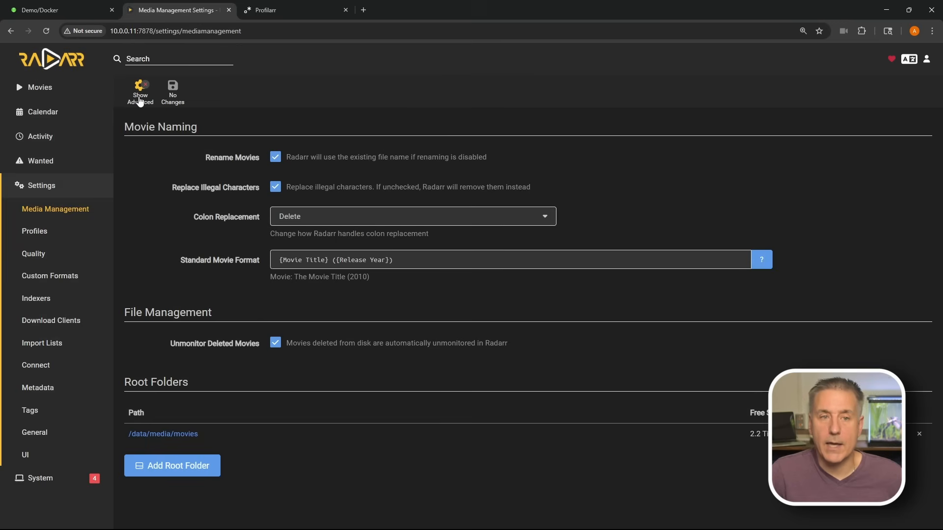
{"action": "left_click", "coordinate": [229, 11]}
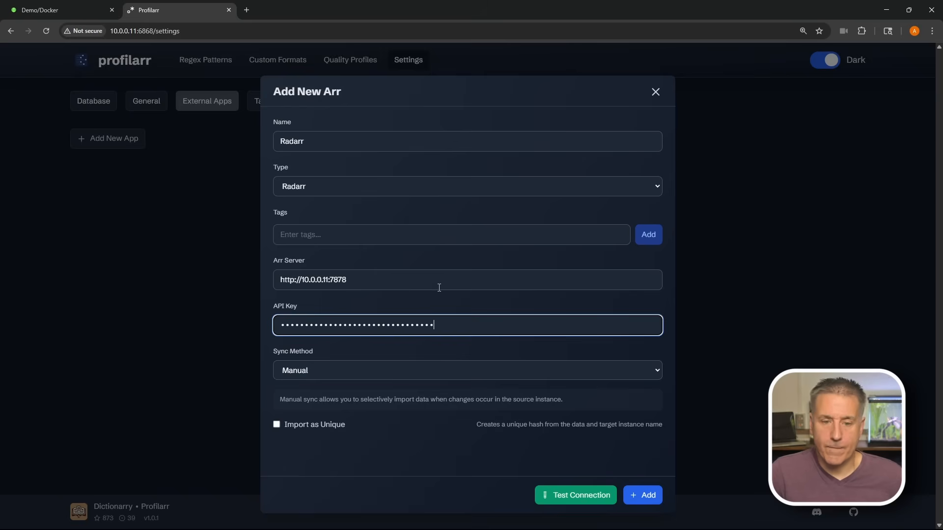
Test the Radarr connection and add it to Profilarr's external apps with the Manual sync method
{"action": "left_click", "coordinate": [573, 499]}
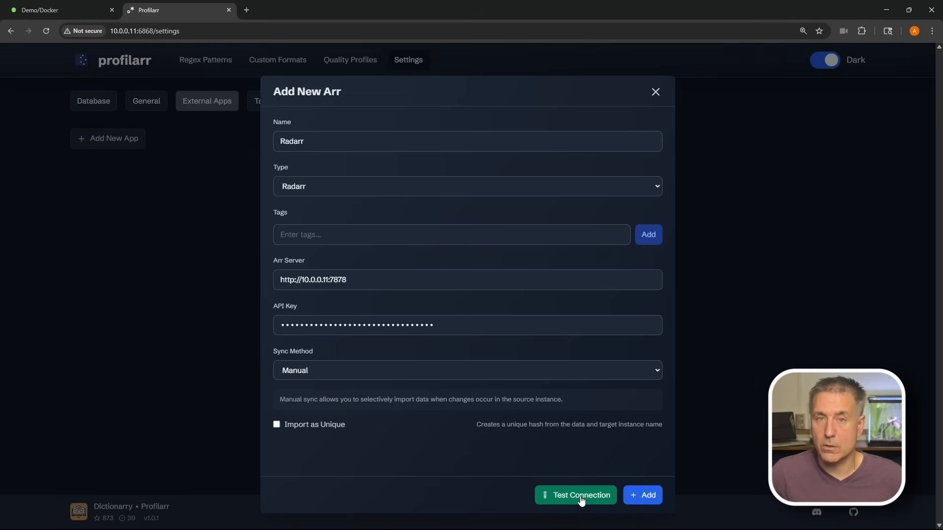
{"action": "left_click", "coordinate": [581, 497]}
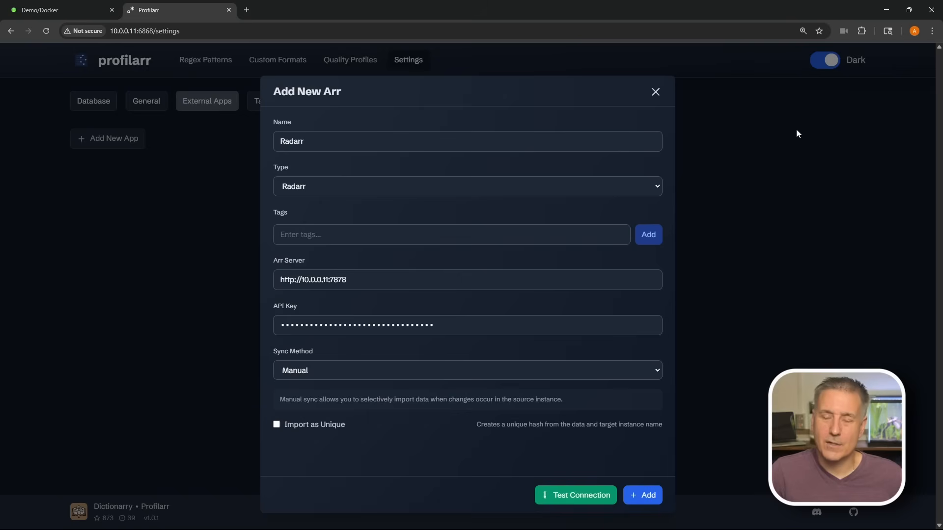
{"action": "left_click", "coordinate": [639, 500]}
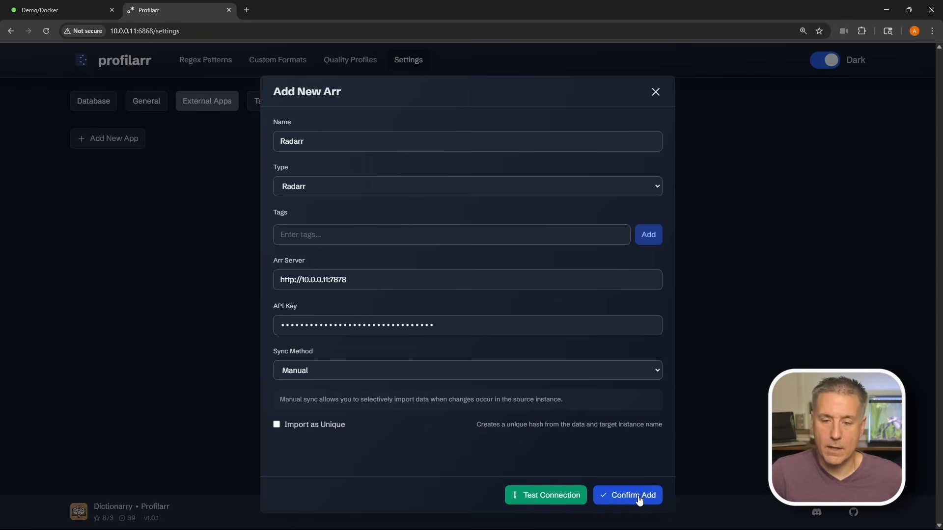
{"action": "left_click", "coordinate": [639, 495]}
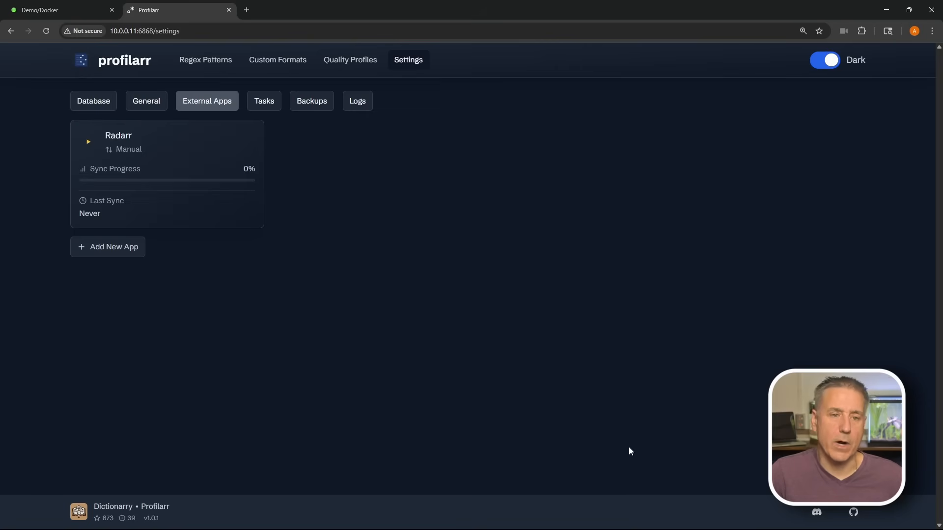
Start adding another external app named Sonarr with the type set to Sonarr
{"action": "left_click", "coordinate": [108, 251]}
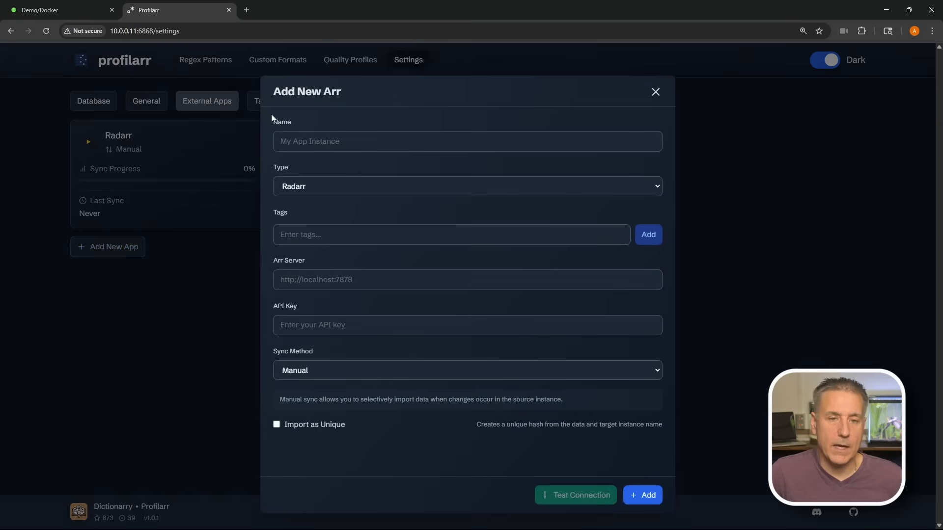
{"action": "left_click", "coordinate": [317, 149]}
{"action": "type", "text": "Sonarr"}
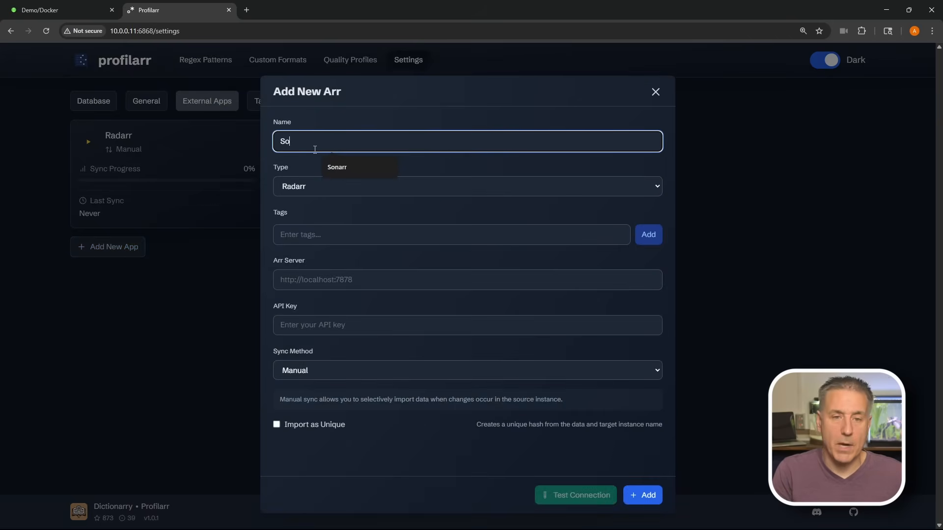
{"action": "left_click", "coordinate": [340, 182]}
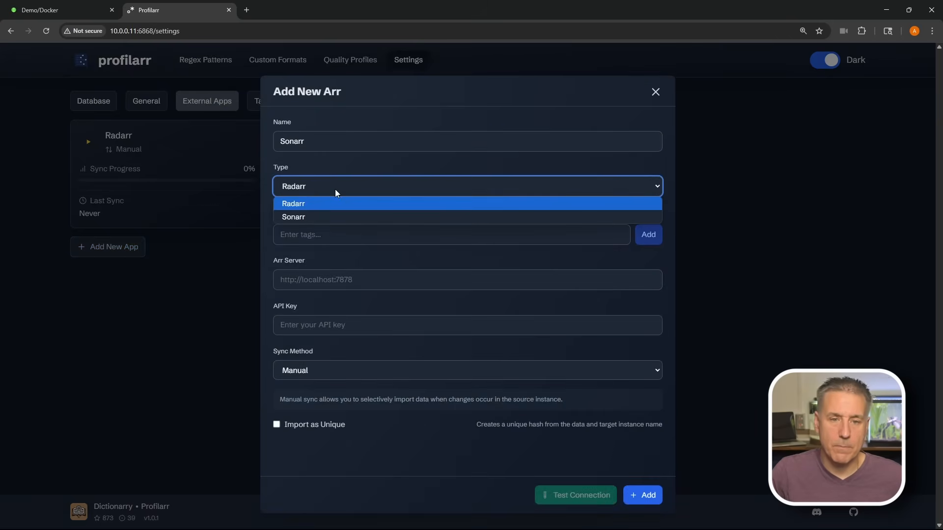
{"action": "left_click", "coordinate": [326, 216]}
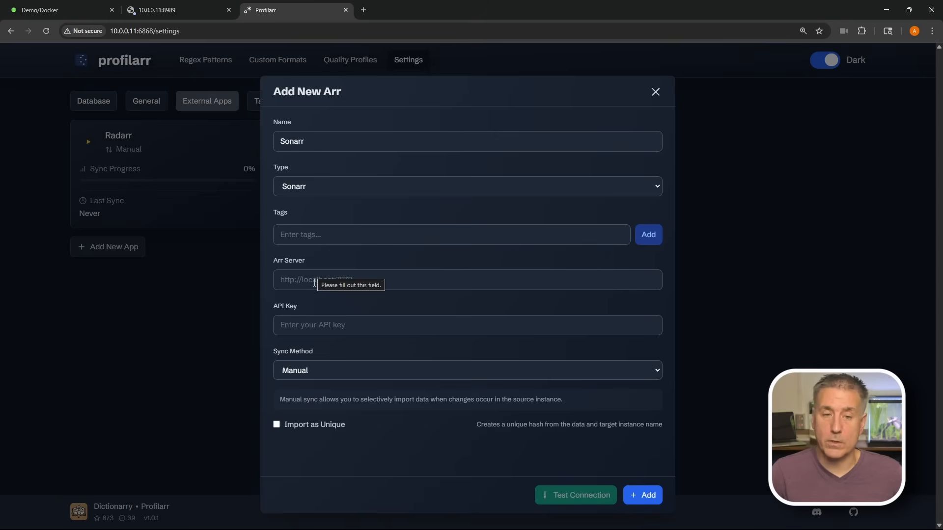
{"action": "left_click", "coordinate": [313, 281]}
{"action": "type", "text": "ht"}
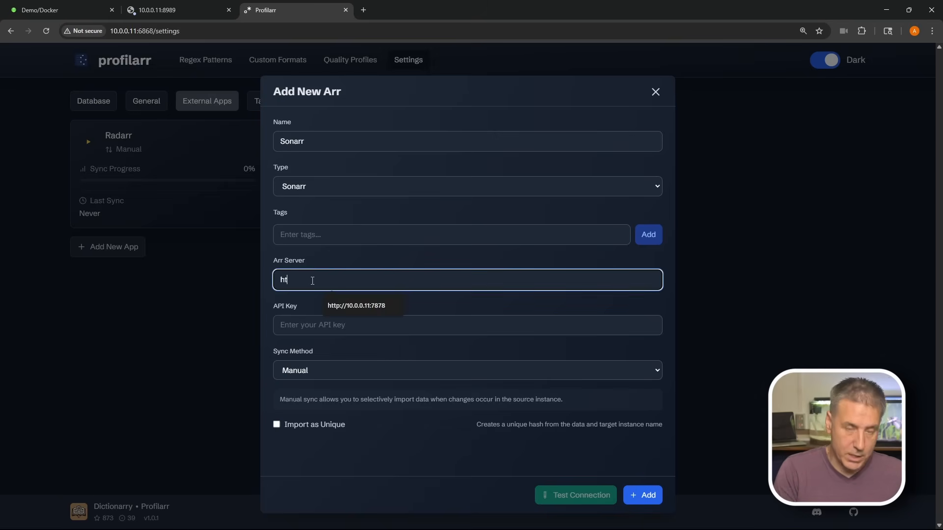
{"action": "type", "text": "tp://"}
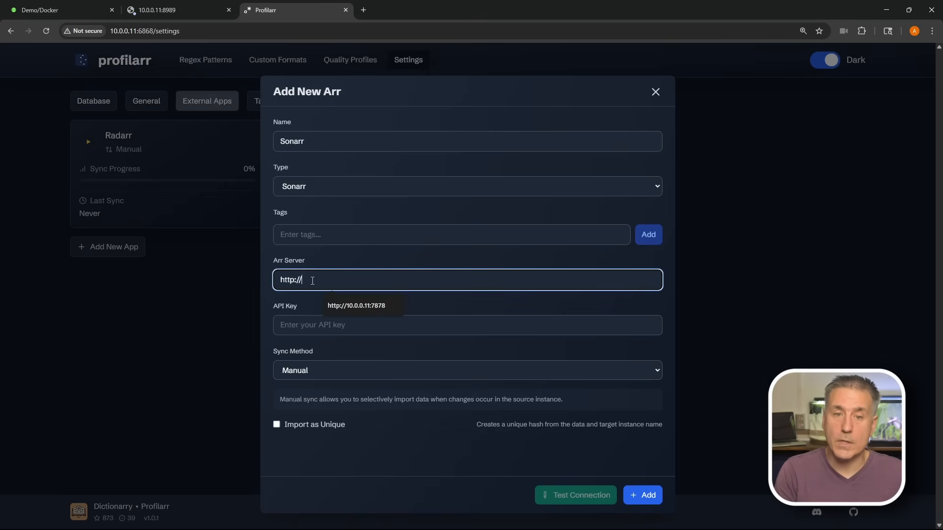
{"action": "type", "text": "10"}
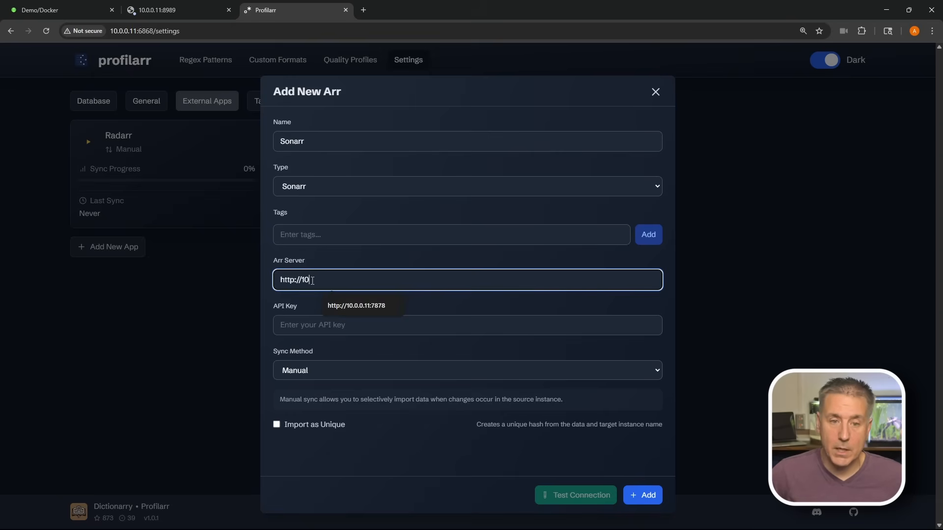
{"action": "type", "text": ".0.0."}
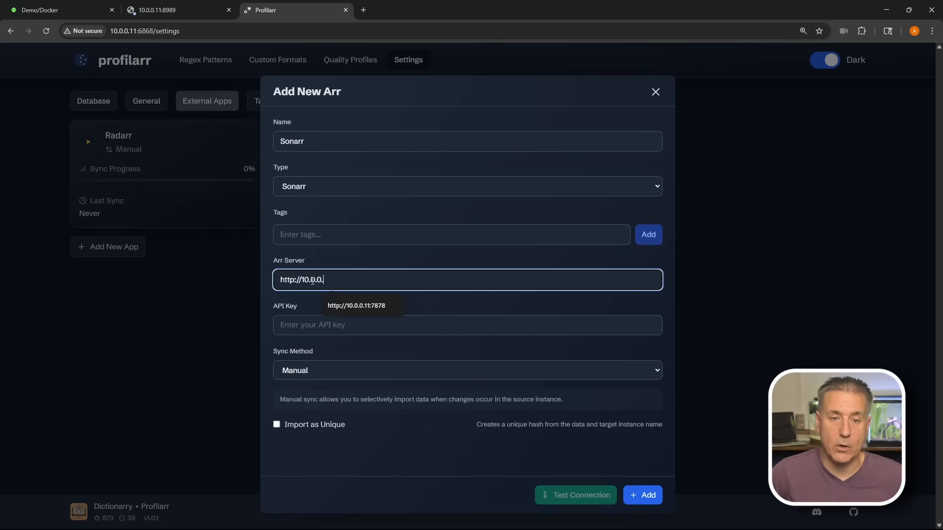
{"action": "type", "text": "11:"}
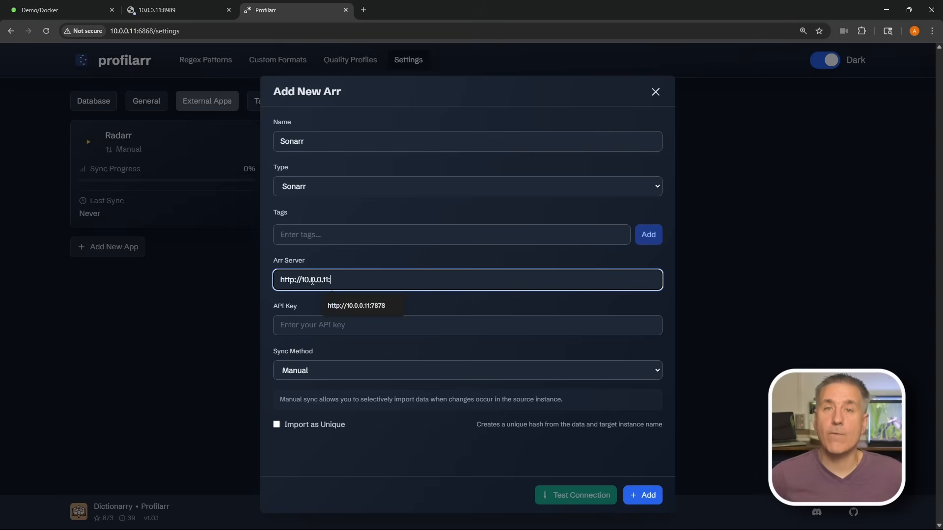
{"action": "type", "text": "8989"}
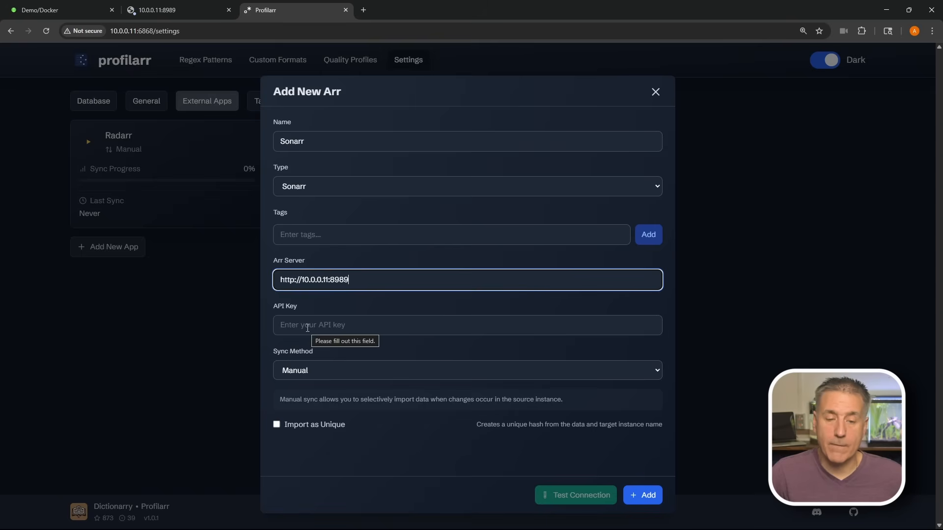
Switch to Sonarr's web interface and copy its API key from the general settings
{"action": "left_click", "coordinate": [59, 9]}
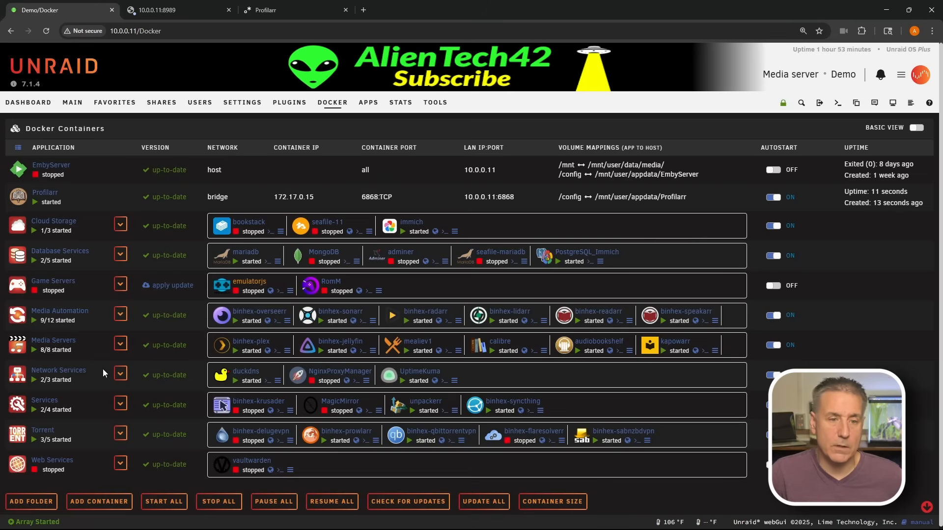
{"action": "left_click", "coordinate": [308, 316]}
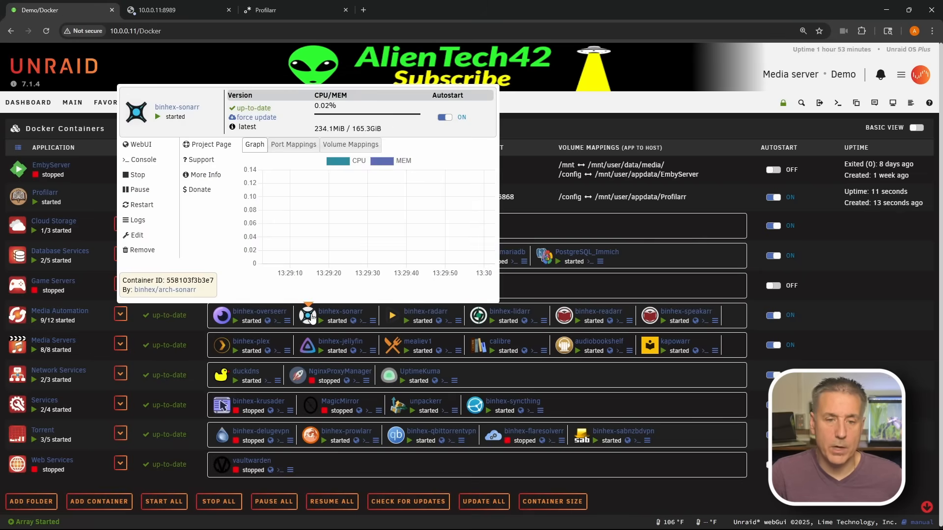
{"action": "left_click", "coordinate": [177, 9]}
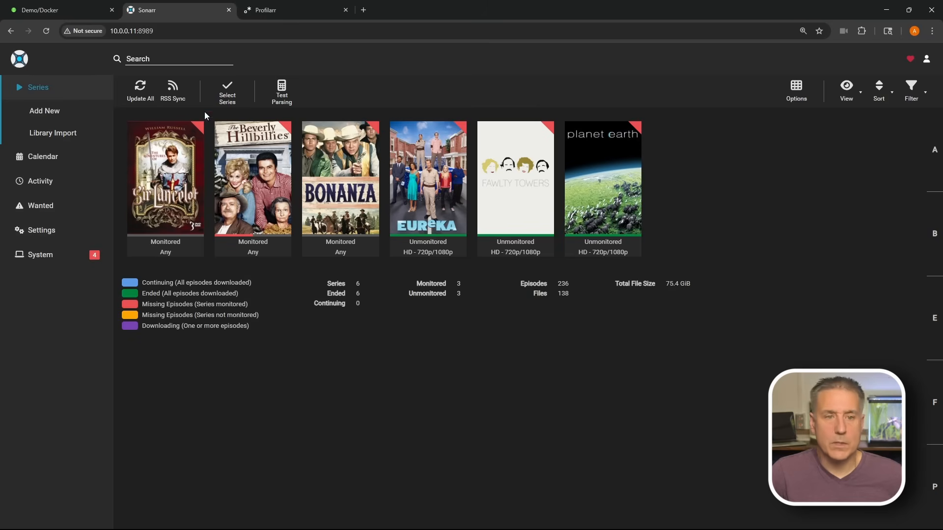
{"action": "left_click", "coordinate": [42, 235]}
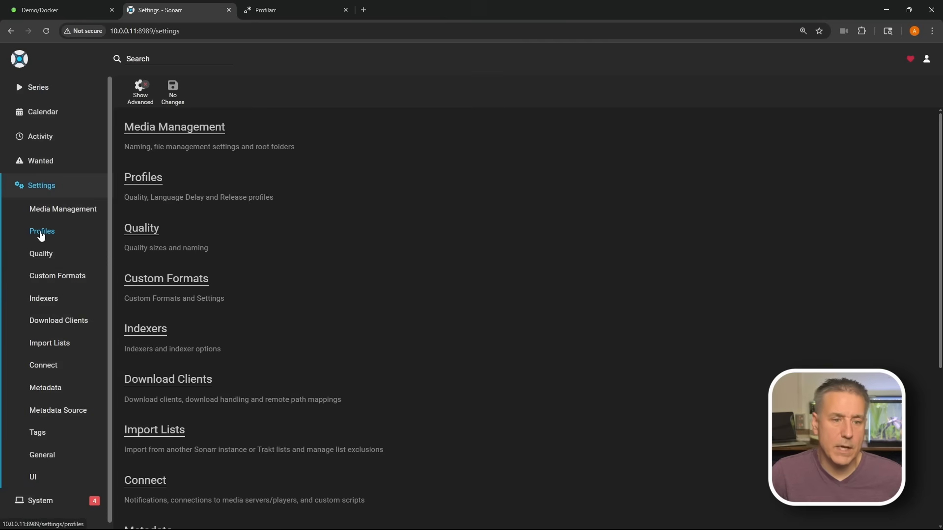
{"action": "left_click", "coordinate": [52, 458]}
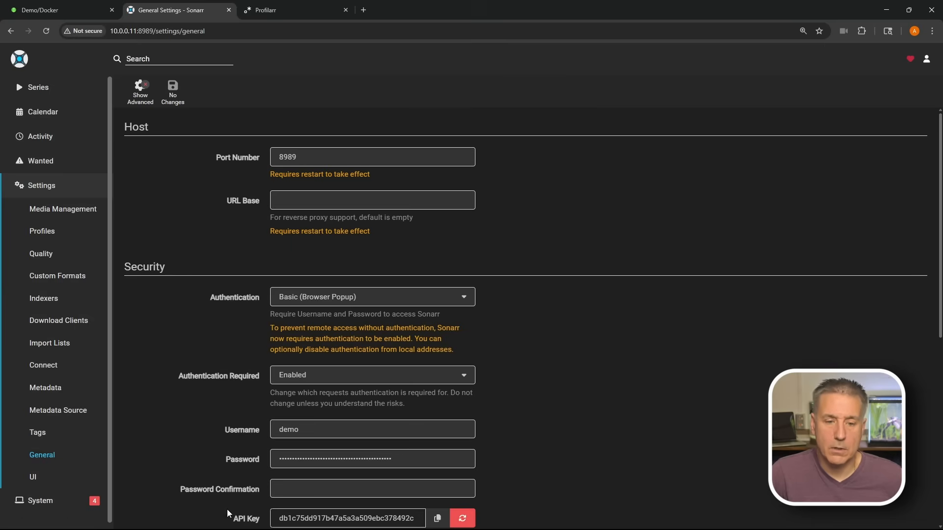
{"action": "scroll", "coordinate": [295, 393], "scroll_direction": "down", "scroll_amount": 3}
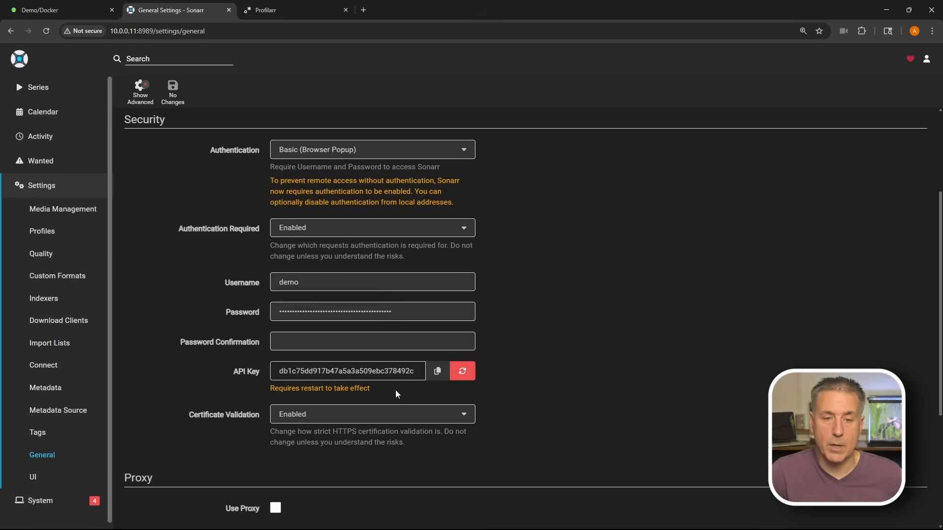
{"action": "left_click", "coordinate": [438, 374]}
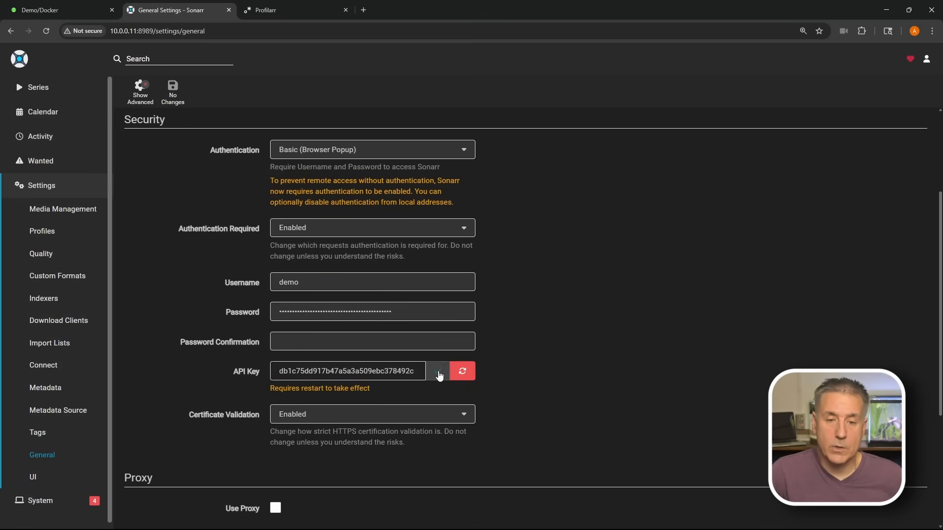
Switch back to Profilarr and paste the Sonarr API key into the new app entry's API Key field
{"action": "left_click", "coordinate": [272, 2]}
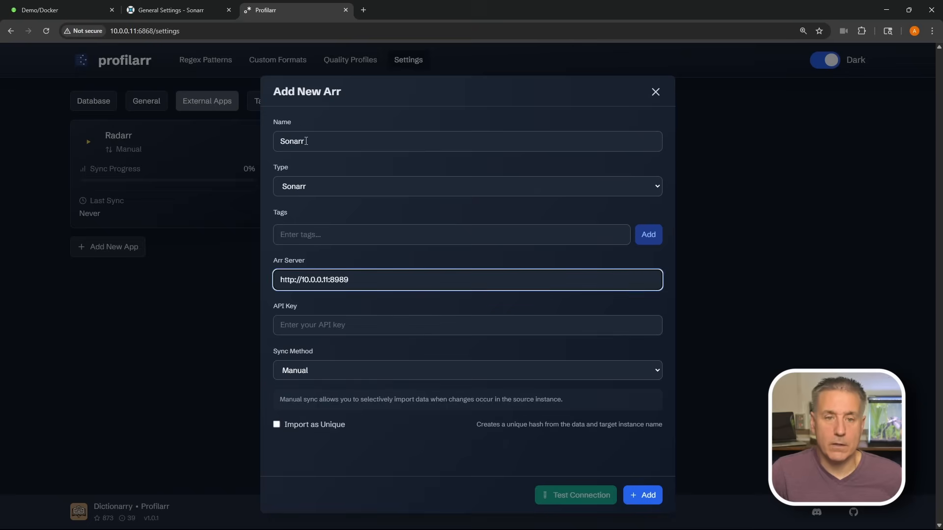
{"action": "left_click", "coordinate": [318, 324]}
{"action": "key", "text": "ctrl+v"}
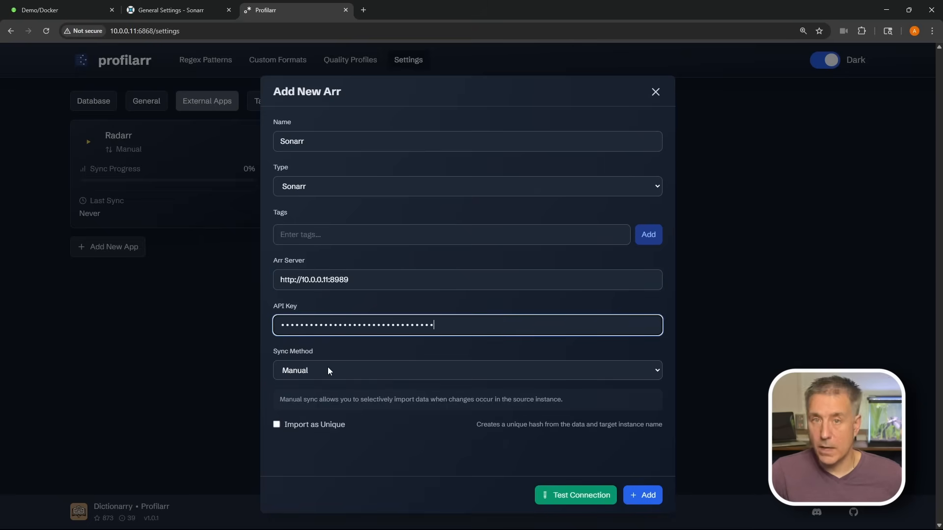
Set Propers and Repacks to Do not Prefer in Sonarr's advanced media management settings, save the changes, and close Sonarr
{"action": "left_click", "coordinate": [164, 10]}
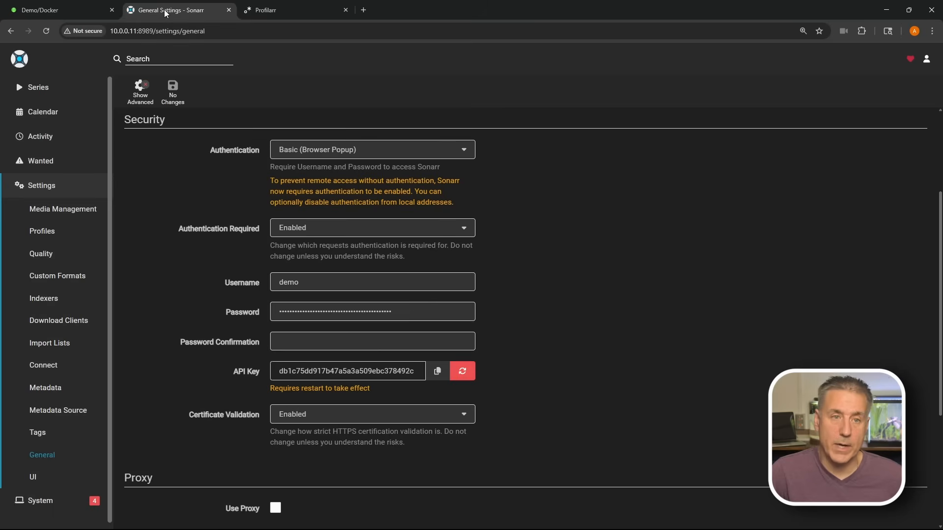
{"action": "left_click", "coordinate": [59, 210]}
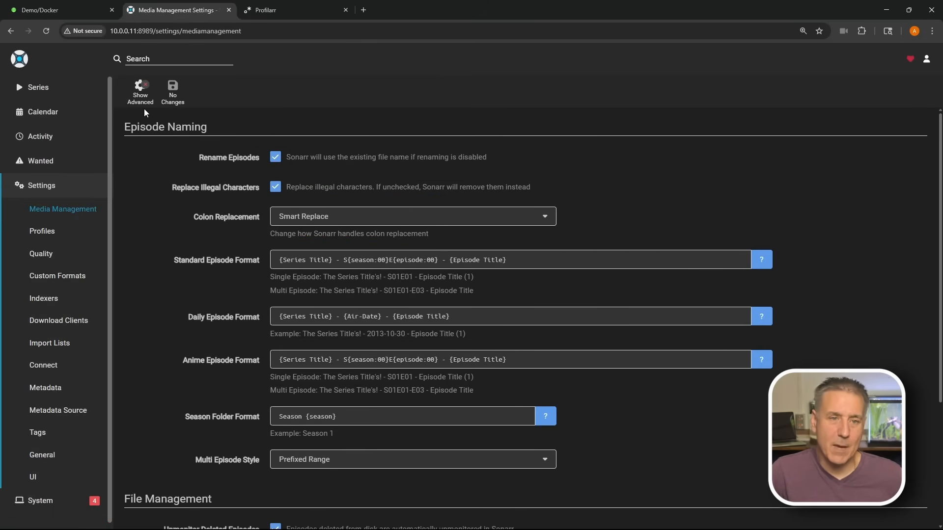
{"action": "left_click", "coordinate": [136, 101]}
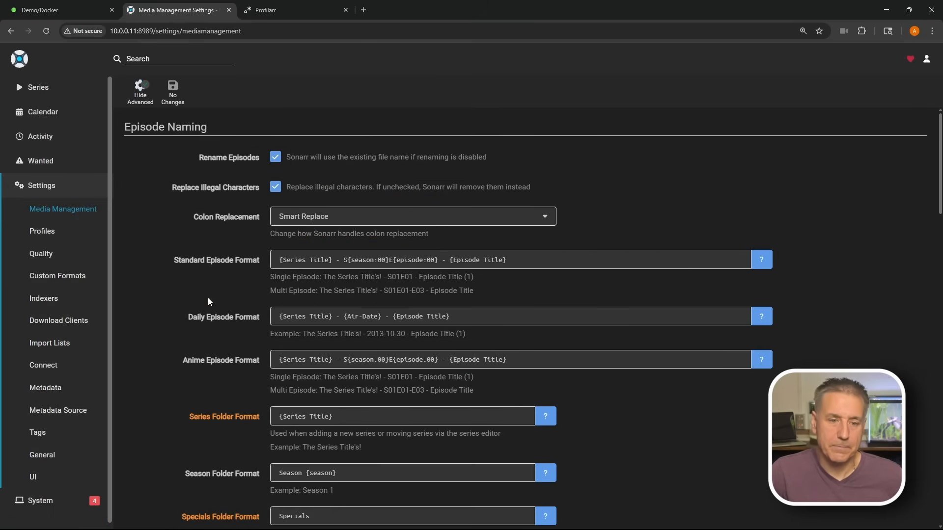
{"action": "scroll", "coordinate": [257, 279], "scroll_direction": "down", "scroll_amount": 5}
{"action": "scroll", "coordinate": [257, 279], "scroll_direction": "down", "scroll_amount": 7}
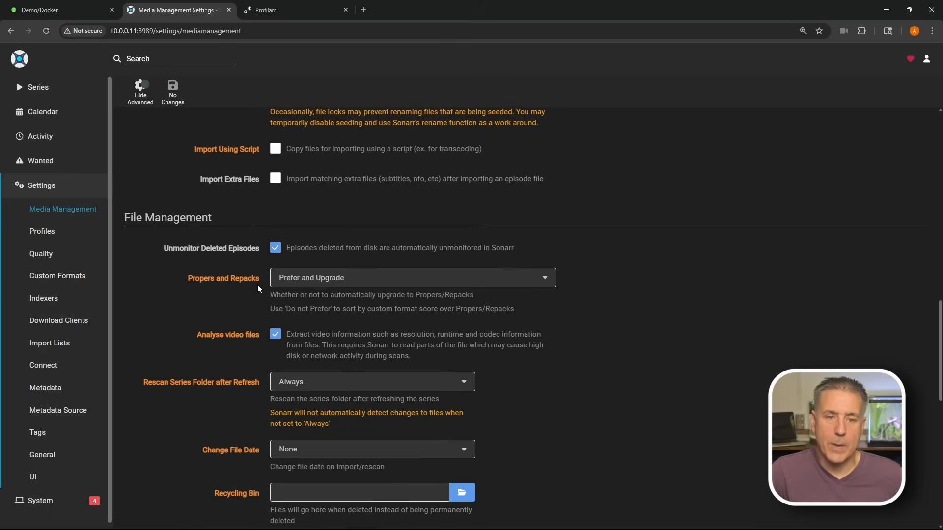
{"action": "left_click", "coordinate": [335, 278]}
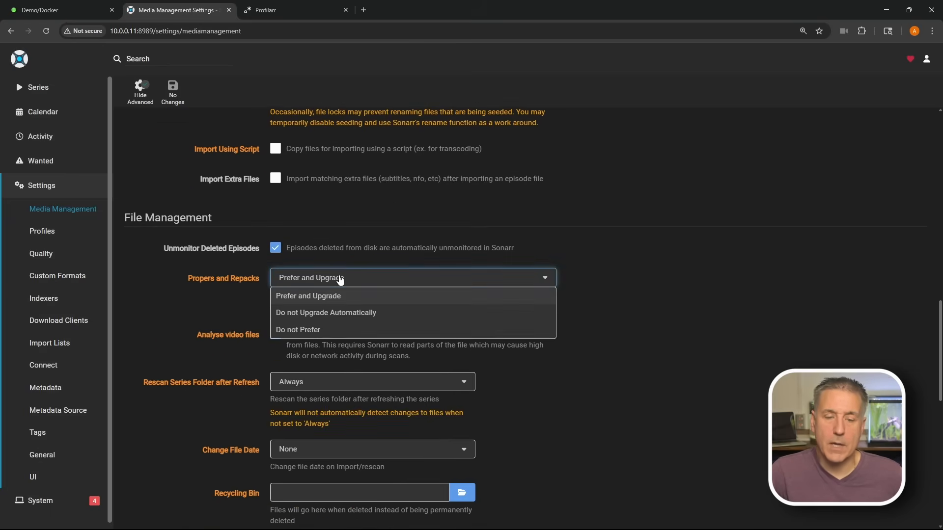
{"action": "left_click", "coordinate": [325, 329]}
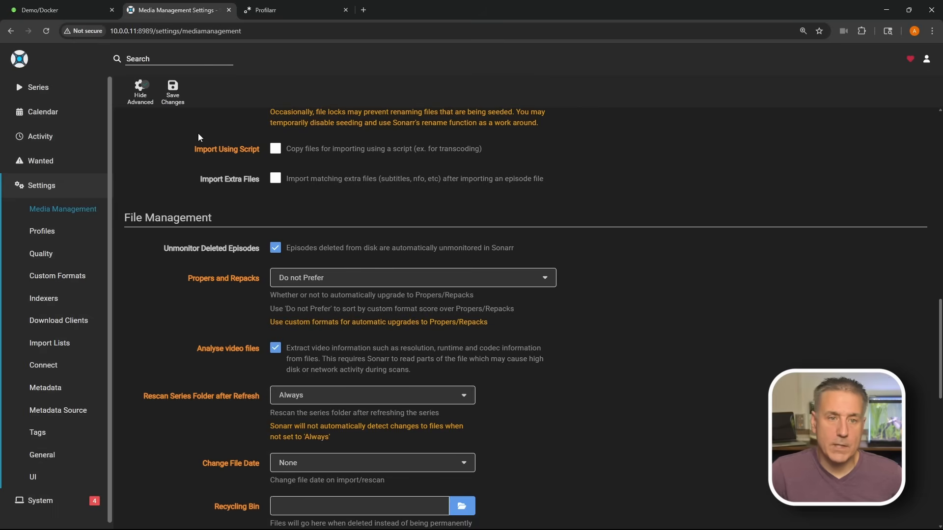
{"action": "left_click", "coordinate": [173, 90]}
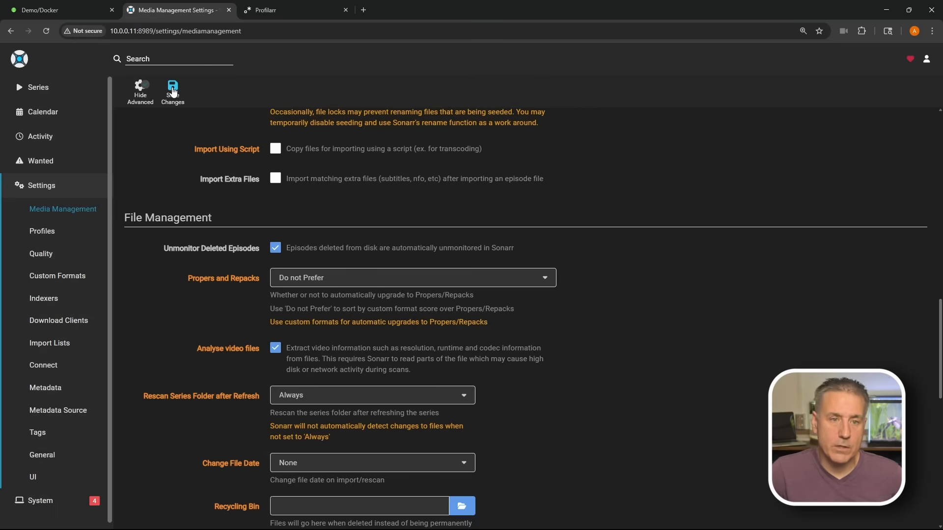
{"action": "left_click", "coordinate": [229, 10]}
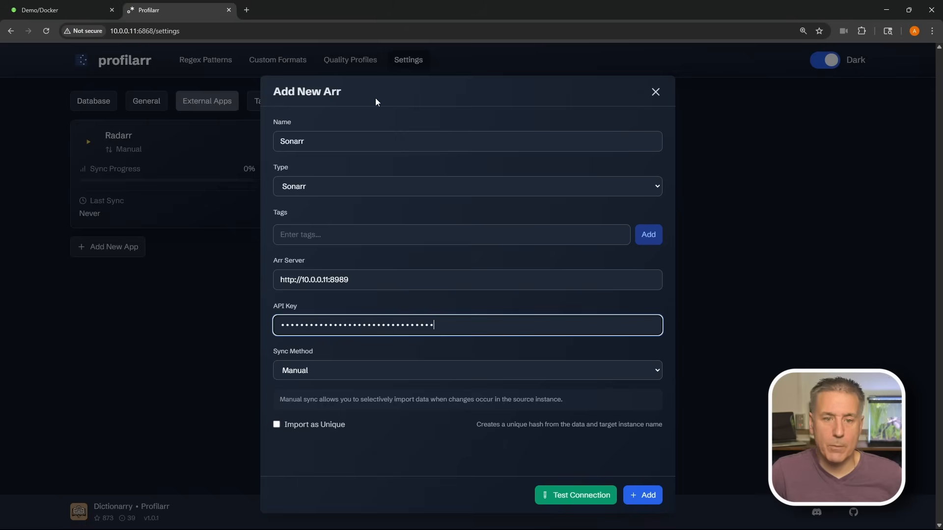
Test the Sonarr connection and add Sonarr to Profilarr's external apps with the Manual sync method
{"action": "left_click", "coordinate": [522, 395]}
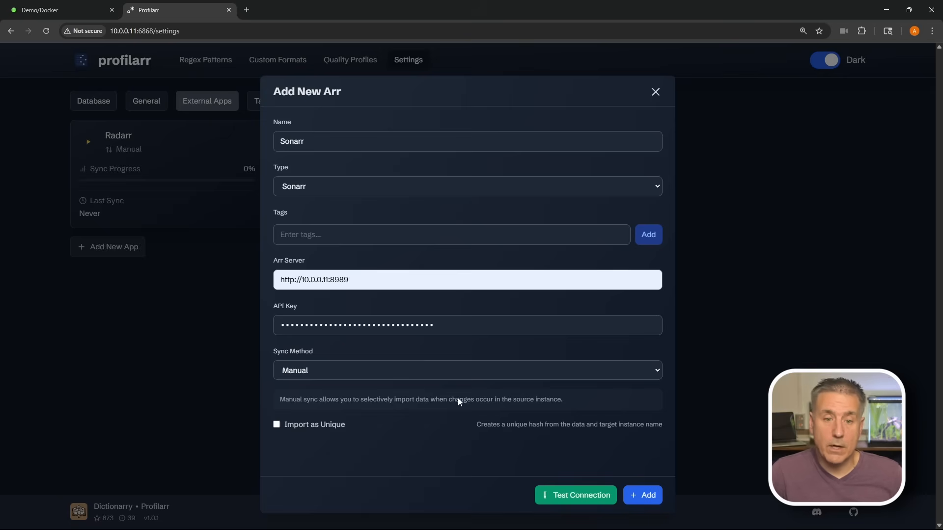
{"action": "left_click", "coordinate": [570, 496]}
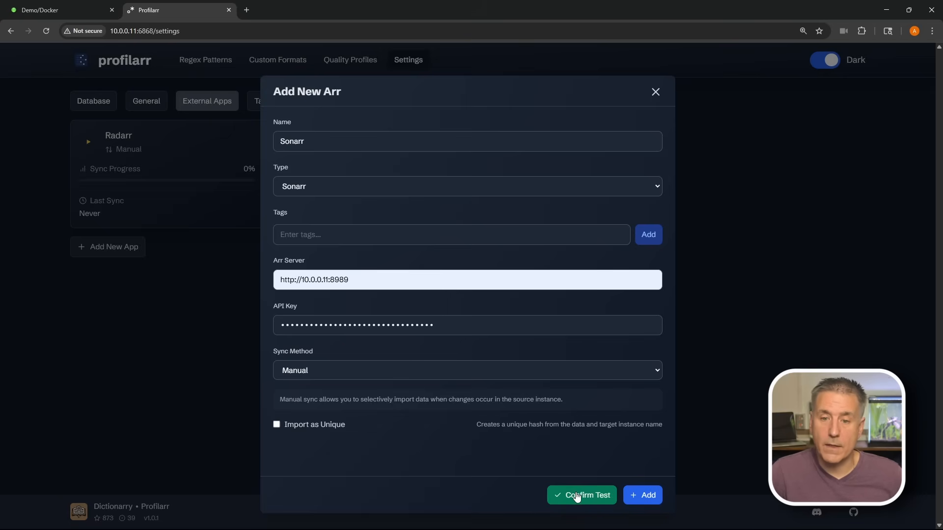
{"action": "left_click", "coordinate": [578, 496]}
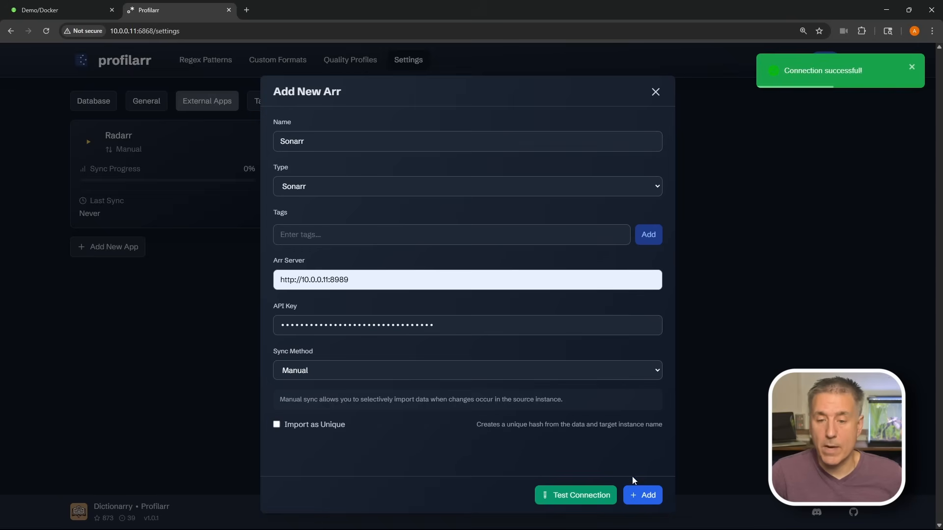
{"action": "left_click", "coordinate": [641, 495]}
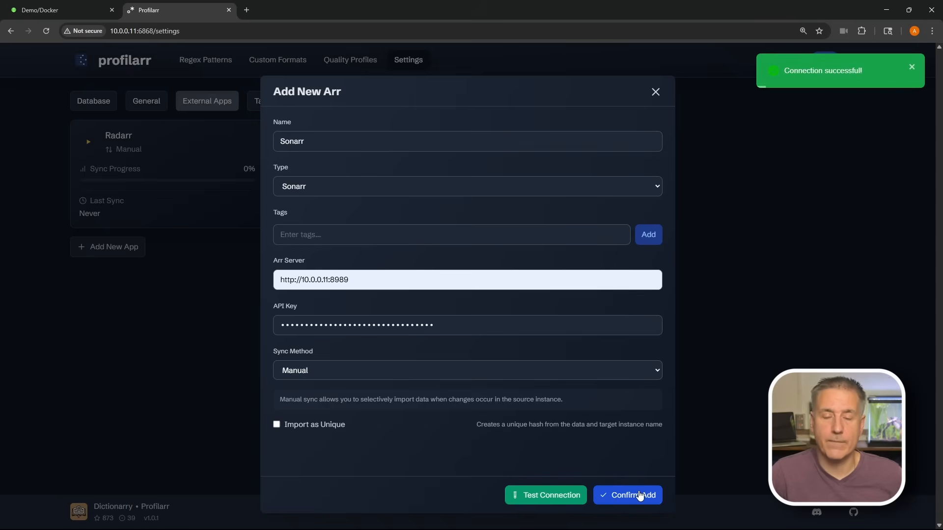
{"action": "left_click", "coordinate": [640, 495]}
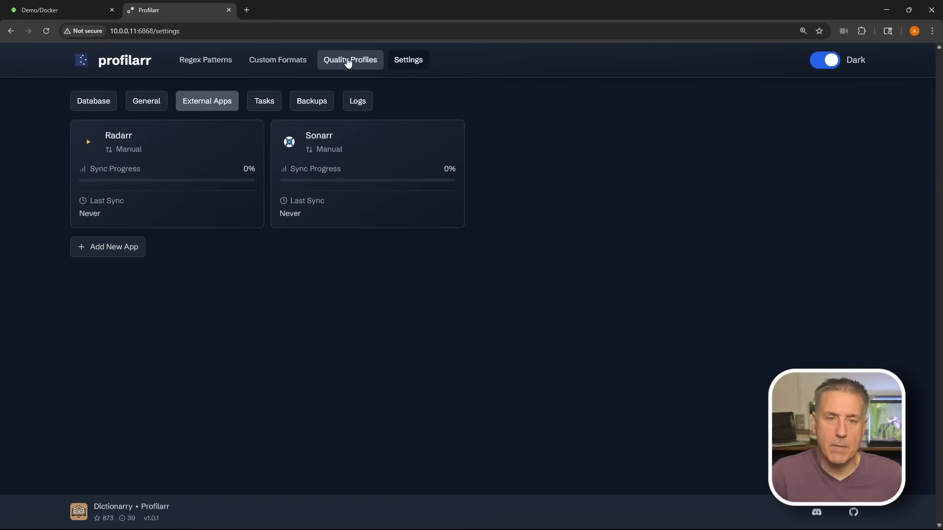
Open the 1080p Balanced quality profile and examine its general, scoring and qualities settings
{"action": "left_click", "coordinate": [350, 61]}
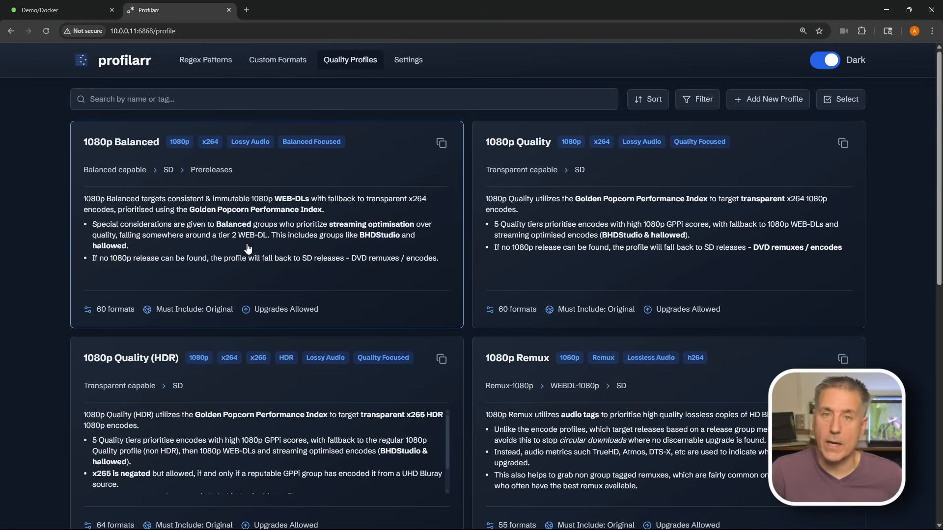
{"action": "left_click", "coordinate": [261, 231]}
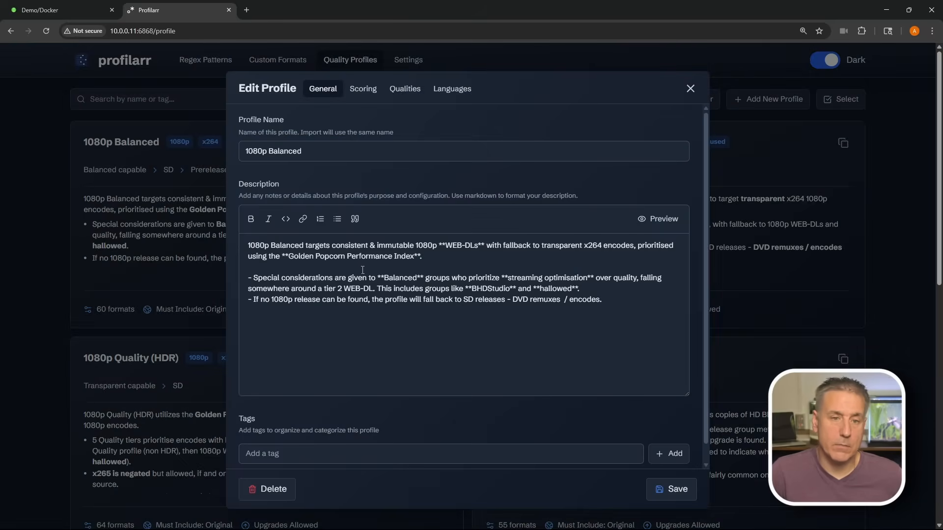
{"action": "left_click", "coordinate": [425, 304]}
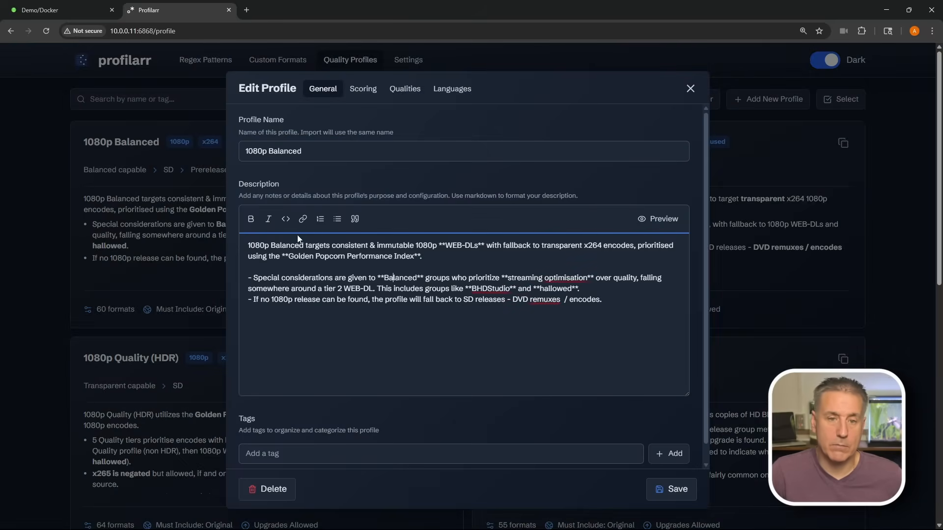
{"action": "scroll", "coordinate": [347, 297], "scroll_direction": "down", "scroll_amount": 3}
{"action": "scroll", "coordinate": [338, 416], "scroll_direction": "up", "scroll_amount": 3}
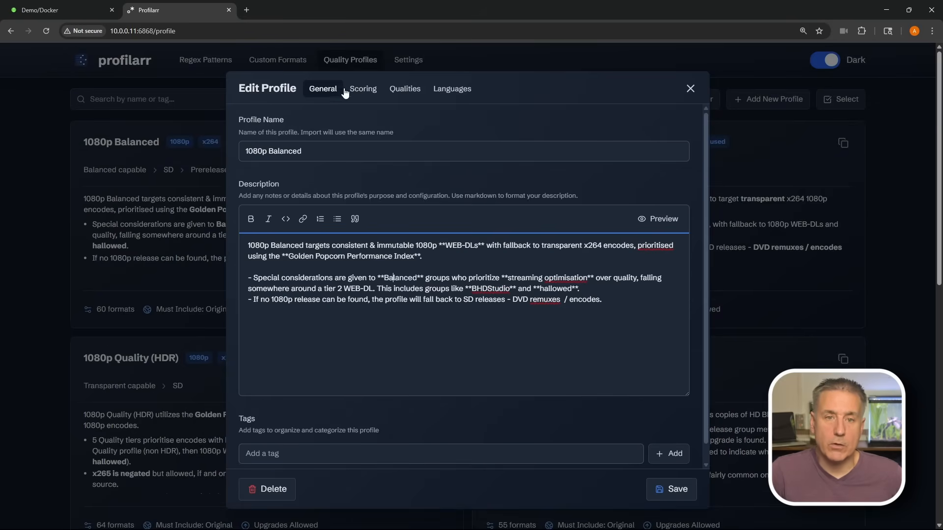
{"action": "left_click", "coordinate": [362, 93]}
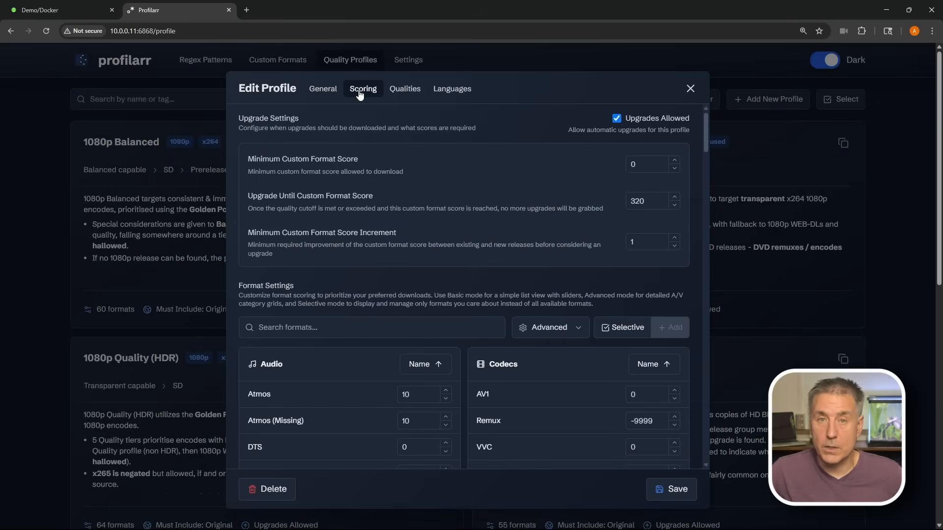
{"action": "left_click", "coordinate": [401, 92]}
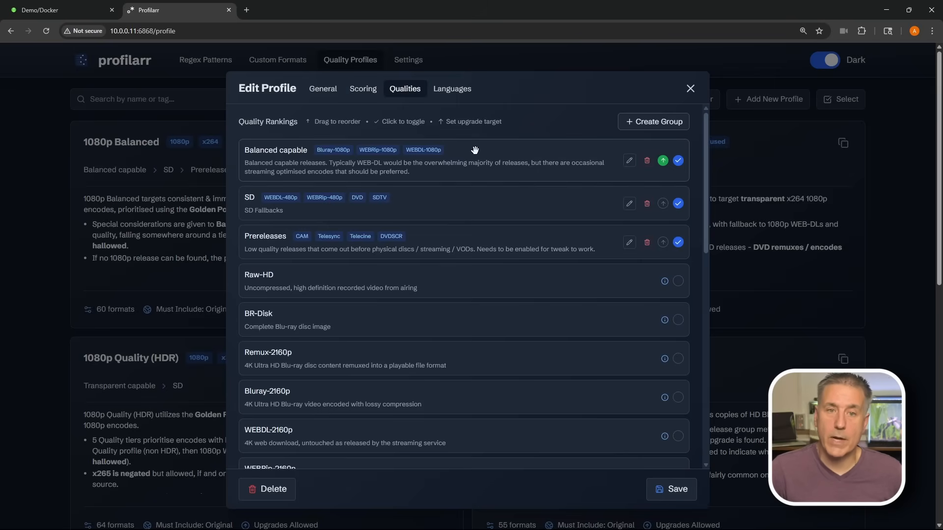
Try toggling the Raw-HD and Bluray-2160p qualities on and off, and switch the upgrade-until quality to SD and back to Balanced capable
{"action": "mouse_move", "coordinate": [513, 282]}
{"action": "left_mouse_down"}
{"action": "mouse_move", "coordinate": [520, 202]}
{"action": "mouse_move", "coordinate": [522, 320]}
{"action": "mouse_move", "coordinate": [514, 279]}
{"action": "left_mouse_up"}
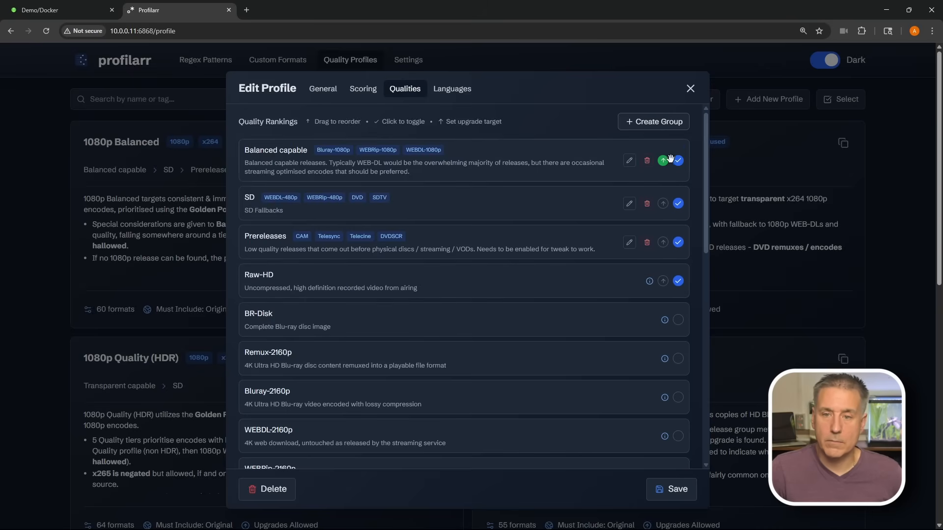
{"action": "left_click", "coordinate": [678, 281]}
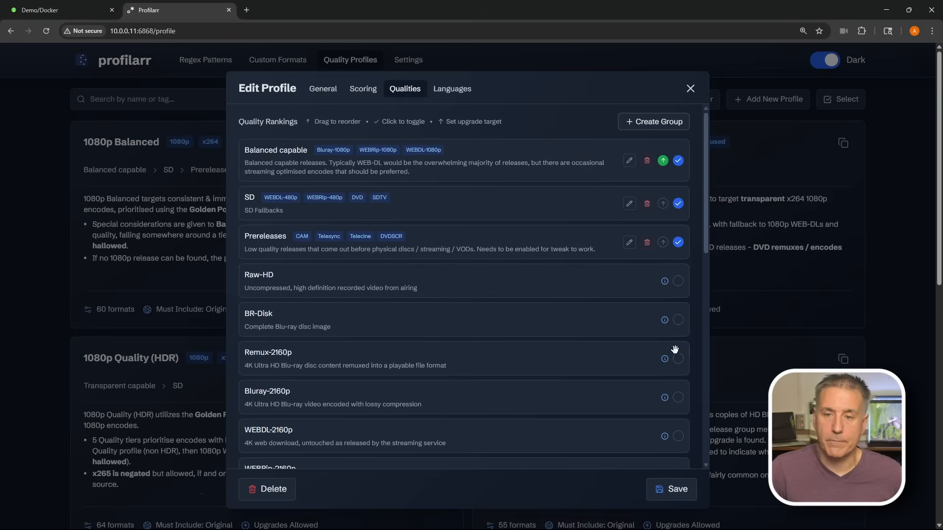
{"action": "left_click", "coordinate": [679, 397]}
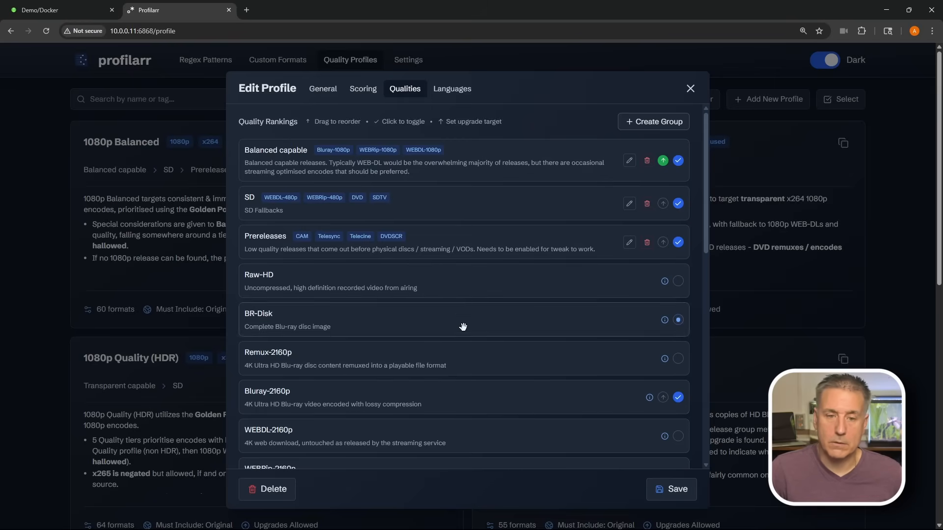
{"action": "left_click", "coordinate": [679, 398]}
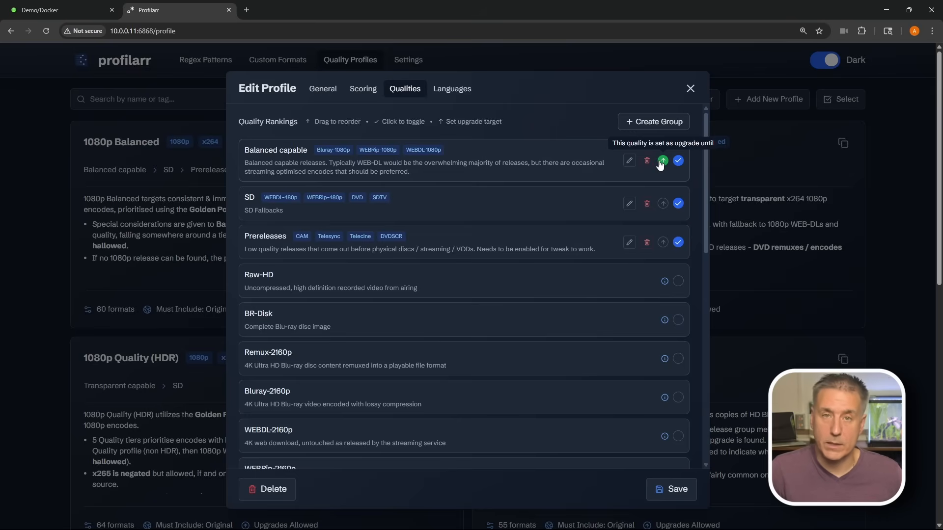
{"action": "left_click", "coordinate": [663, 203]}
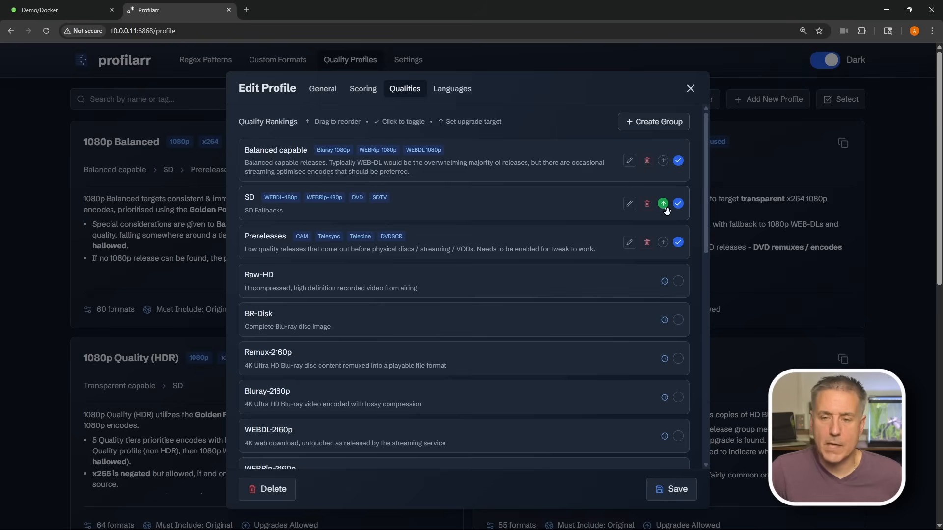
{"action": "left_click", "coordinate": [664, 161]}
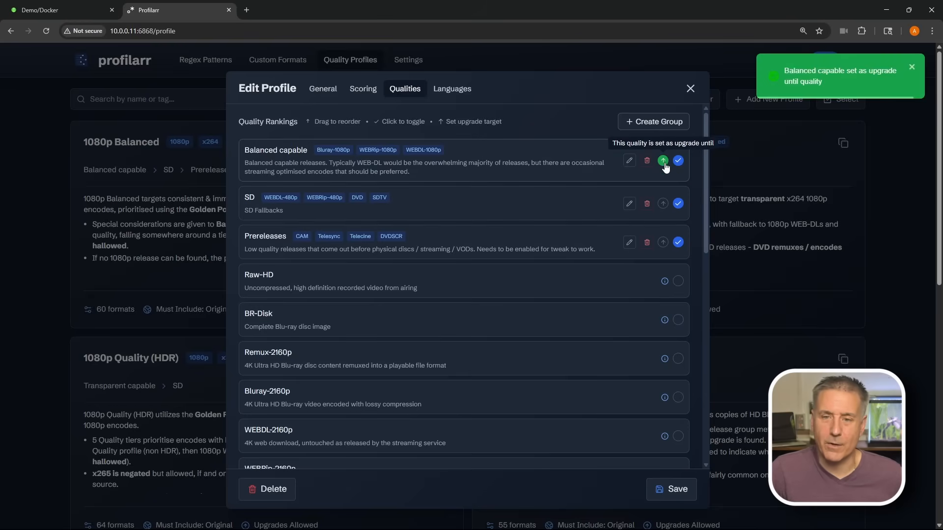
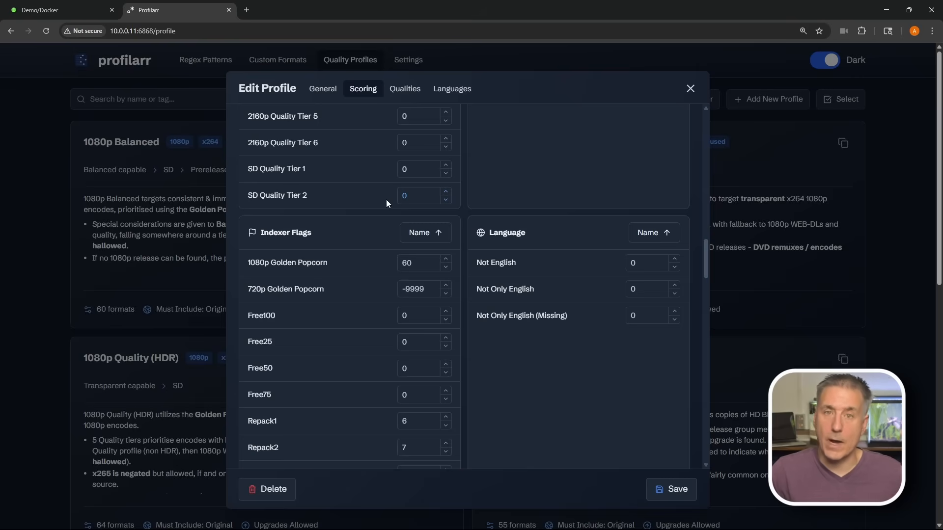
Try scores of 30 for SD Quality Tier 1 and 20 for SD Quality Tier 2, and set both back to 0
{"action": "left_click", "coordinate": [393, 166]}
{"action": "type", "text": "30"}
{"action": "left_click_drag", "start_coordinate": [417, 190], "coordinate": [398, 192]}
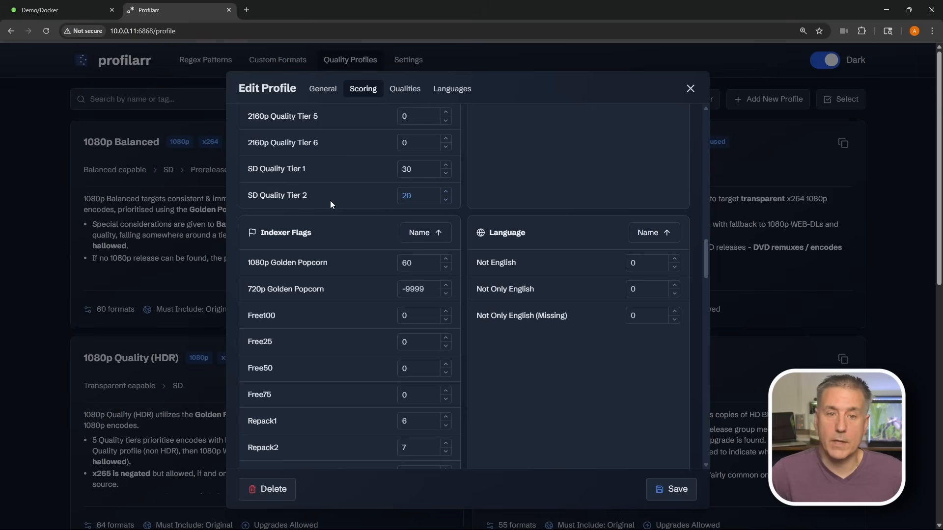
{"action": "double_click", "coordinate": [410, 169]}
{"action": "type", "text": "0"}
{"action": "double_click", "coordinate": [412, 196]}
{"action": "type", "text": "0"}
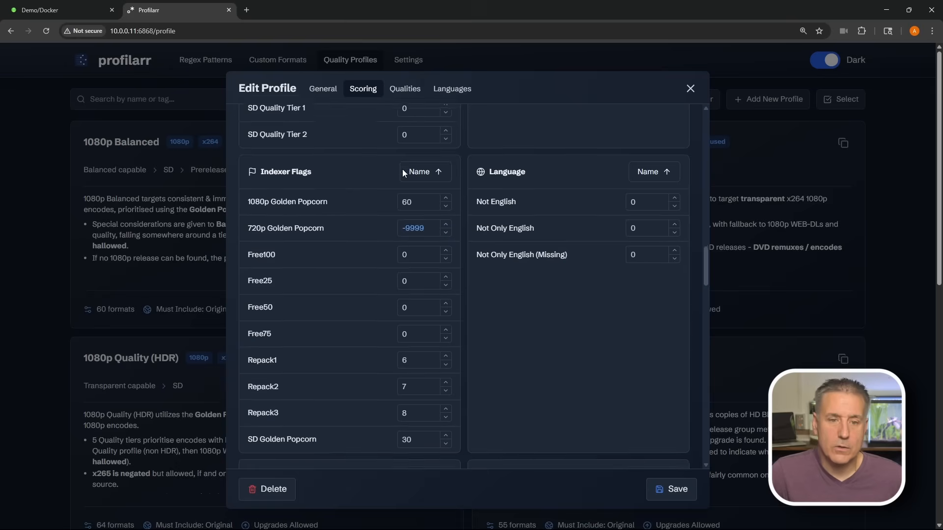
Set the SD Golden Popcorn score to 0, check the remaining scoring sections, and save the 1080p Balanced profile
{"action": "scroll", "coordinate": [401, 169], "scroll_direction": "down", "scroll_amount": 5}
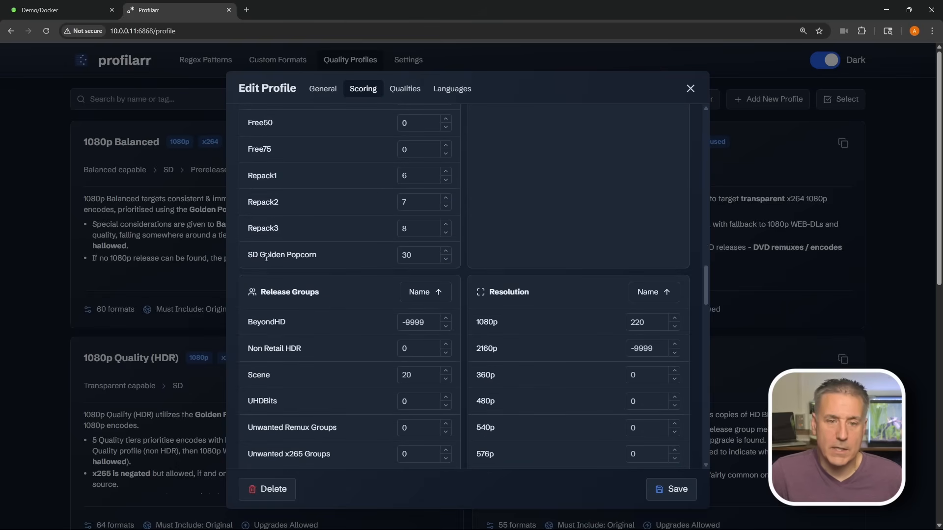
{"action": "left_click_drag", "start_coordinate": [423, 255], "coordinate": [390, 255]}
{"action": "type", "text": "0"}
{"action": "scroll", "coordinate": [390, 249], "scroll_direction": "down", "scroll_amount": 2}
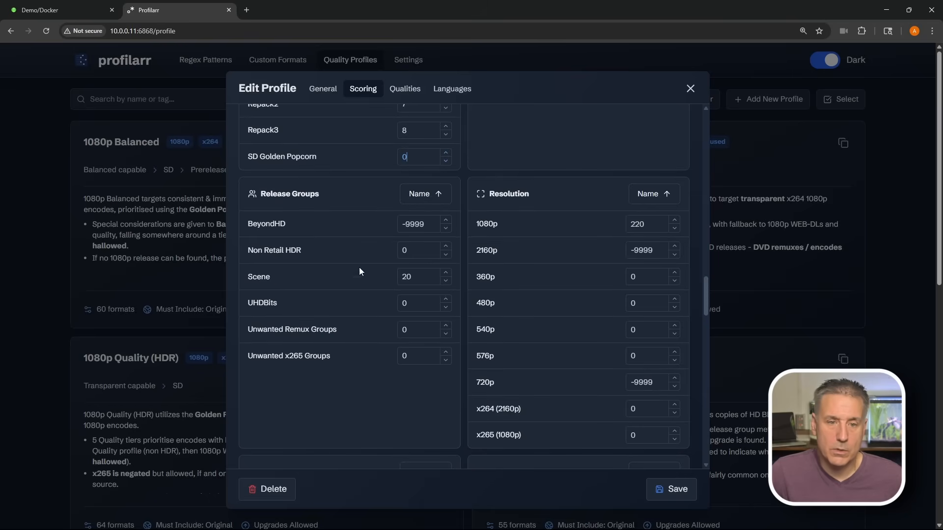
{"action": "scroll", "coordinate": [491, 272], "scroll_direction": "down", "scroll_amount": 4}
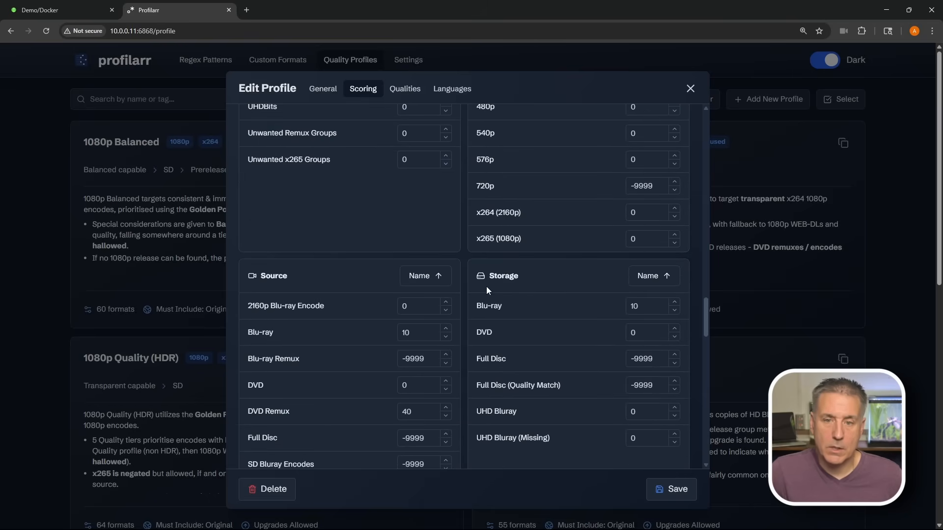
{"action": "scroll", "coordinate": [578, 213], "scroll_direction": "down", "scroll_amount": 7}
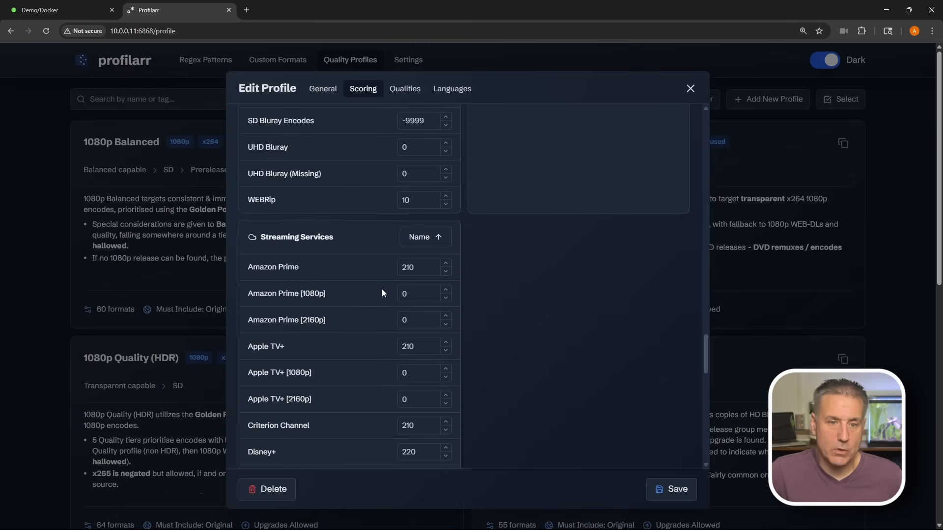
{"action": "scroll", "coordinate": [380, 273], "scroll_direction": "down", "scroll_amount": 20}
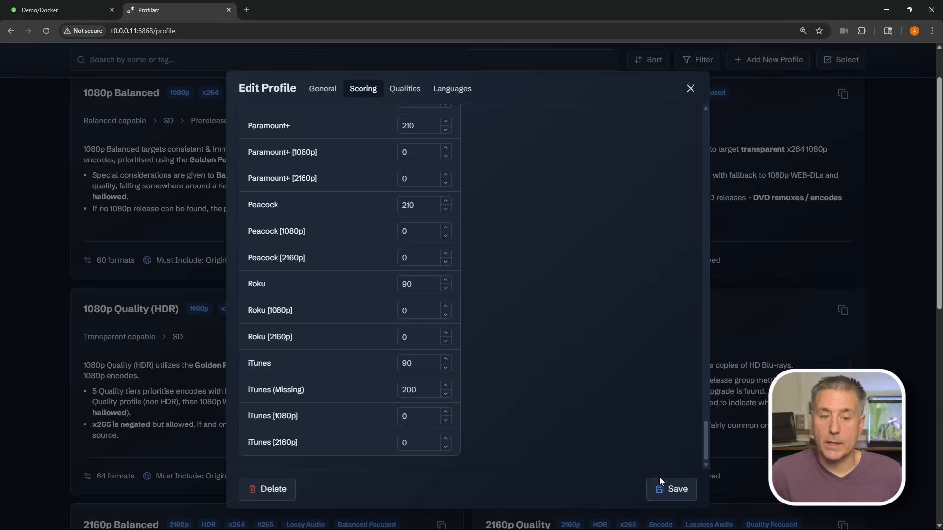
{"action": "left_click", "coordinate": [679, 494]}
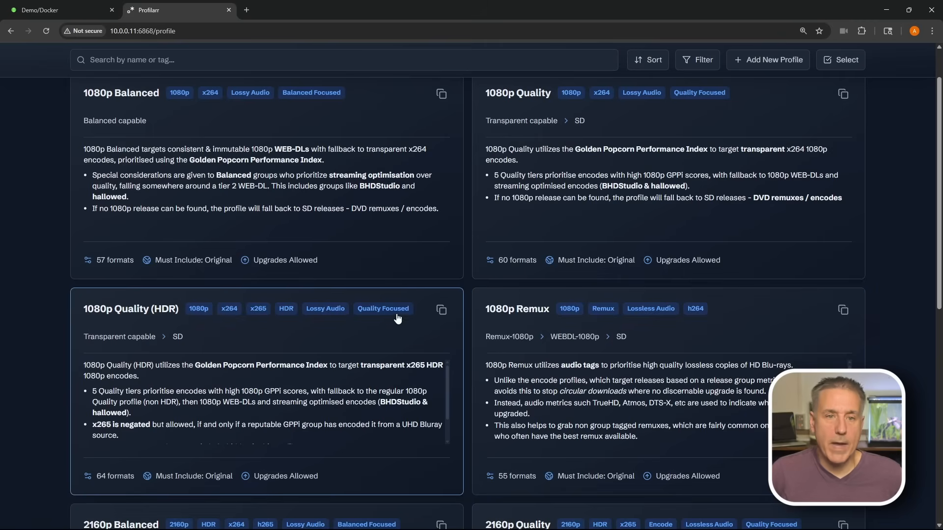
Stage the modified 1080p Balanced quality profile in the database's outgoing changes and select it for a commit
{"action": "scroll", "coordinate": [393, 295], "scroll_direction": "up", "scroll_amount": 1}
{"action": "left_click", "coordinate": [405, 60]}
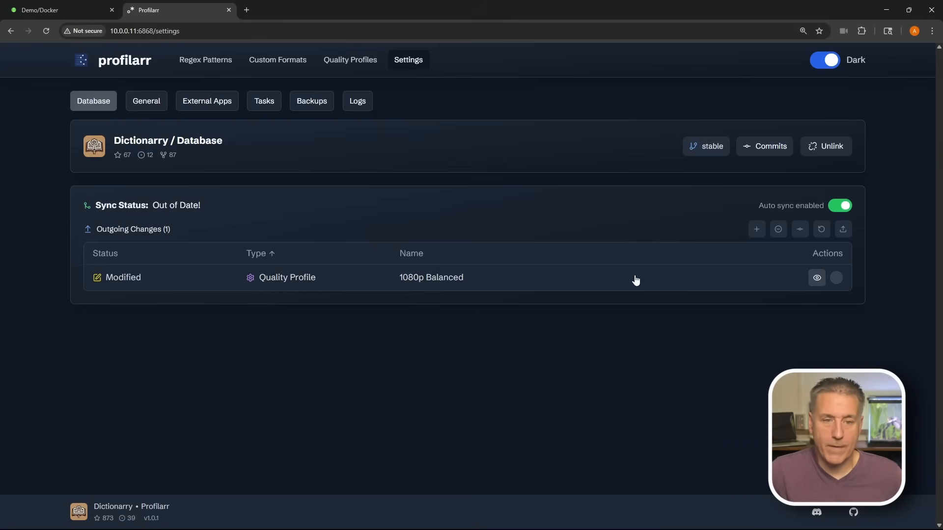
{"action": "left_click", "coordinate": [838, 280]}
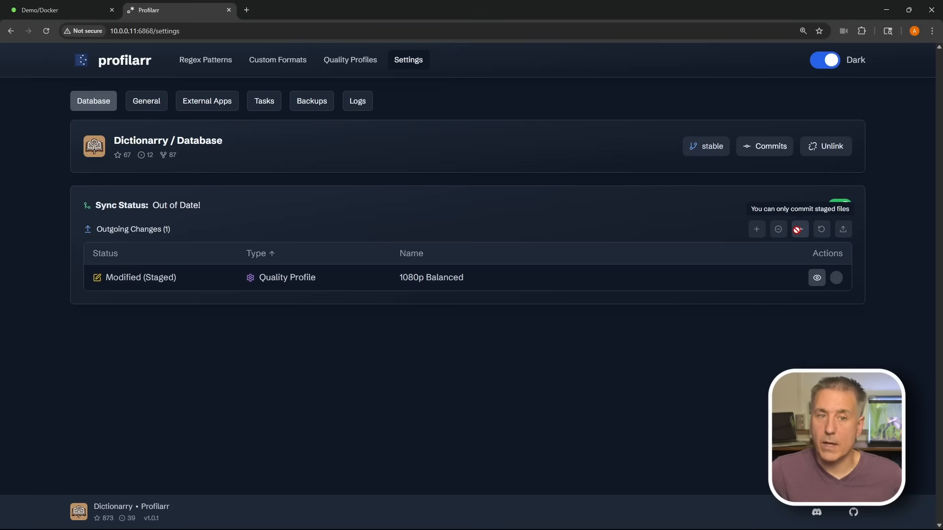
{"action": "left_click", "coordinate": [838, 279]}
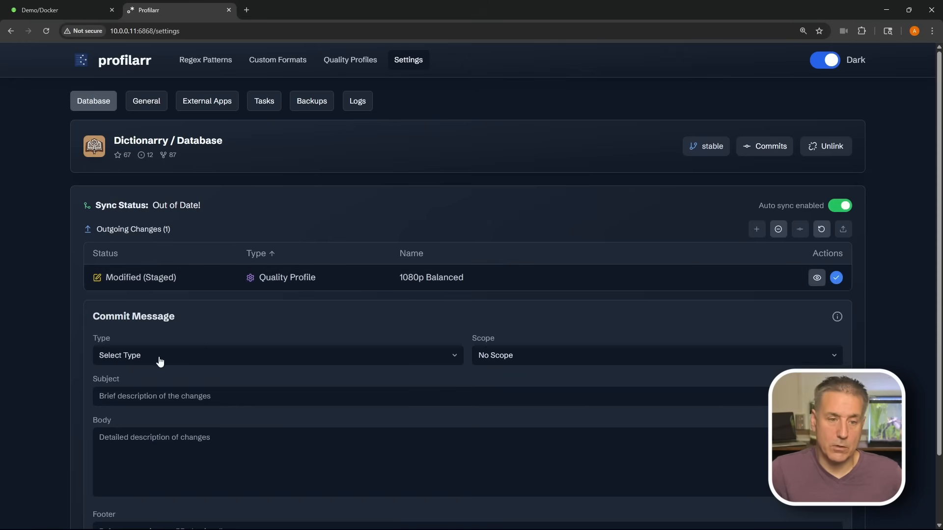
Fill in the commit message with type Tweak and "Adjust for Non SD" as both subject and body
{"action": "left_click", "coordinate": [186, 358]}
{"action": "key", "text": "t"}
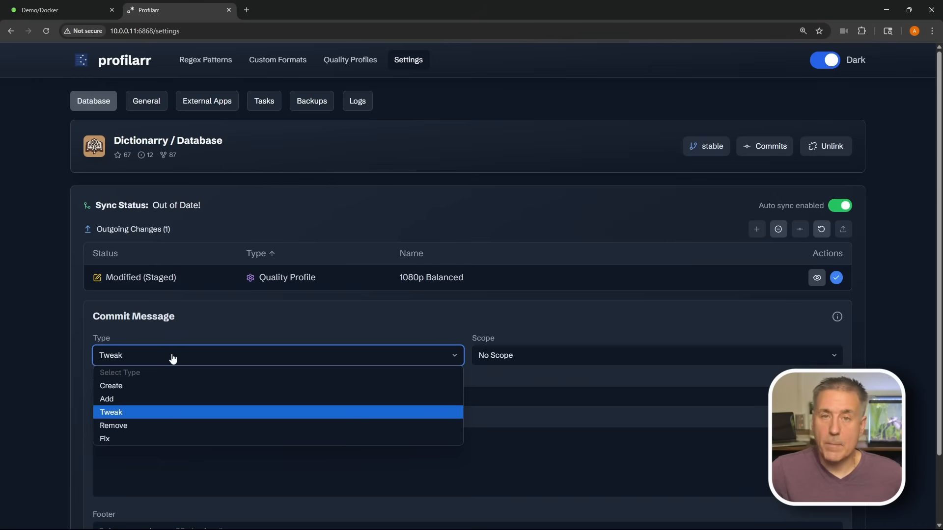
{"action": "left_click", "coordinate": [150, 414]}
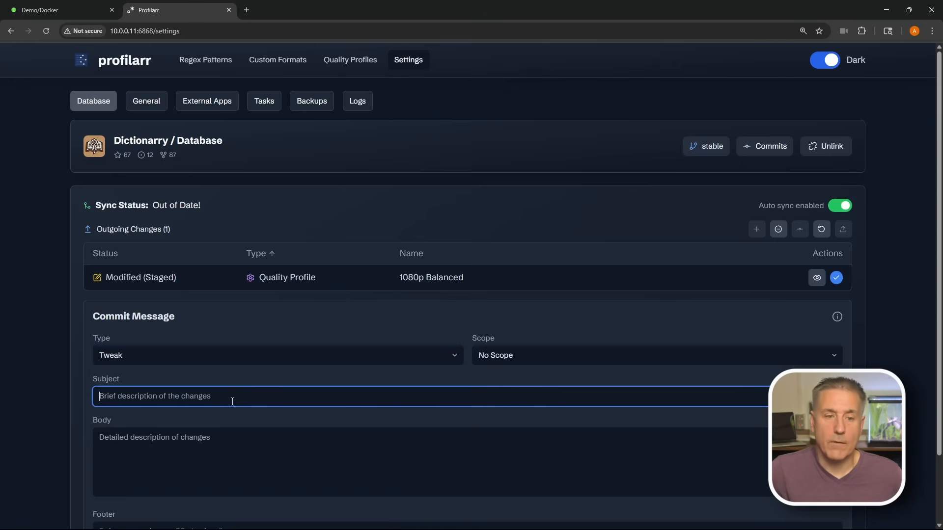
{"action": "left_click", "coordinate": [195, 449]}
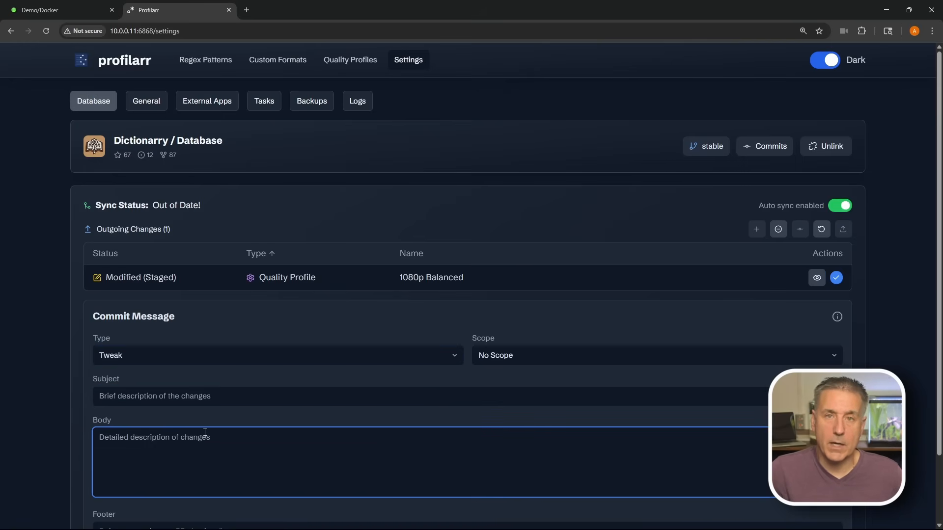
{"action": "left_click", "coordinate": [227, 394]}
{"action": "type", "text": "Ad"}
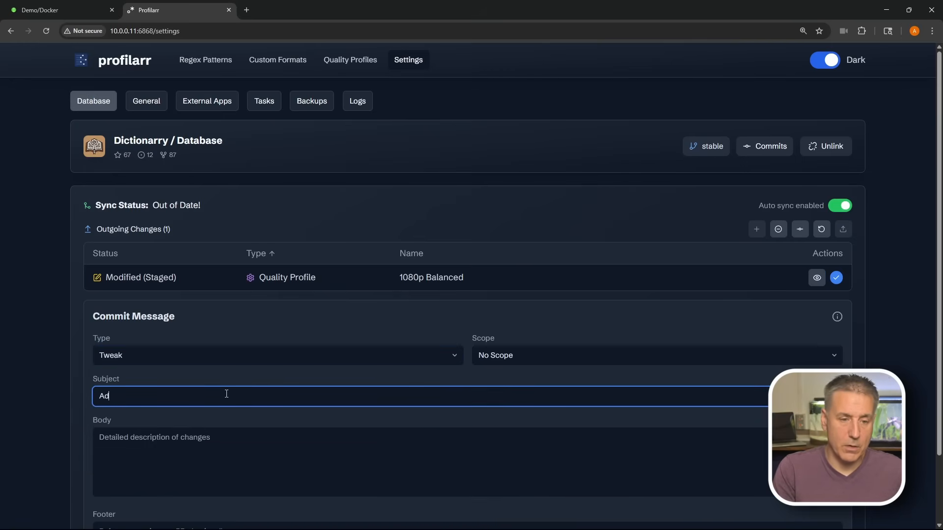
{"action": "type", "text": "just for Non"}
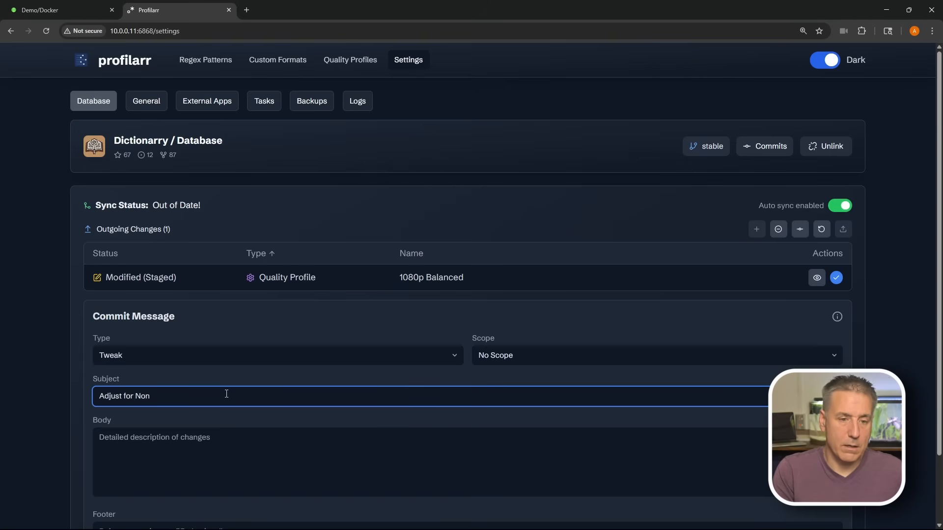
{"action": "type", "text": " SD"}
{"action": "key", "text": "ctrl+a"}
{"action": "key", "text": "ctrl+c"}
{"action": "left_click", "coordinate": [116, 441]}
{"action": "key", "text": "ctrl+v"}
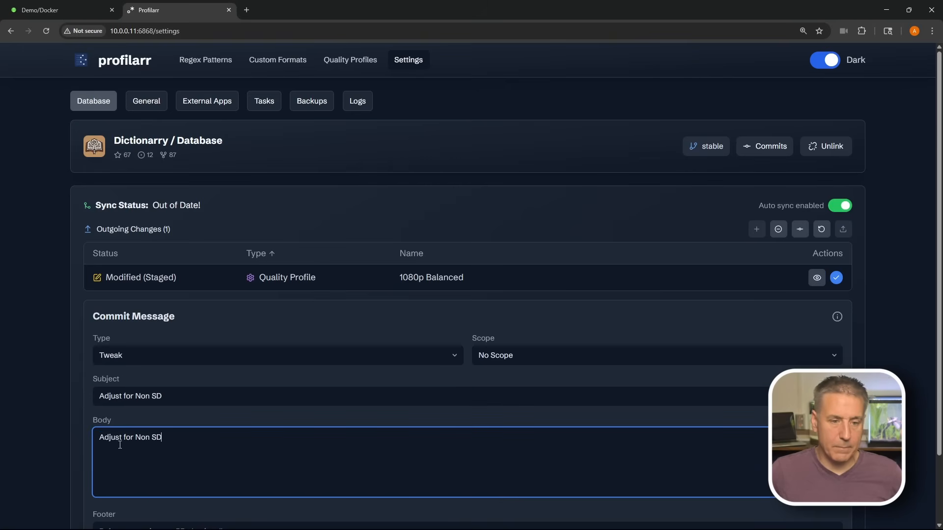
Revert the outgoing change to the 1080p Balanced quality profile
{"action": "scroll", "coordinate": [239, 385], "scroll_direction": "down", "scroll_amount": 1}
{"action": "scroll", "coordinate": [709, 238], "scroll_direction": "up", "scroll_amount": 2}
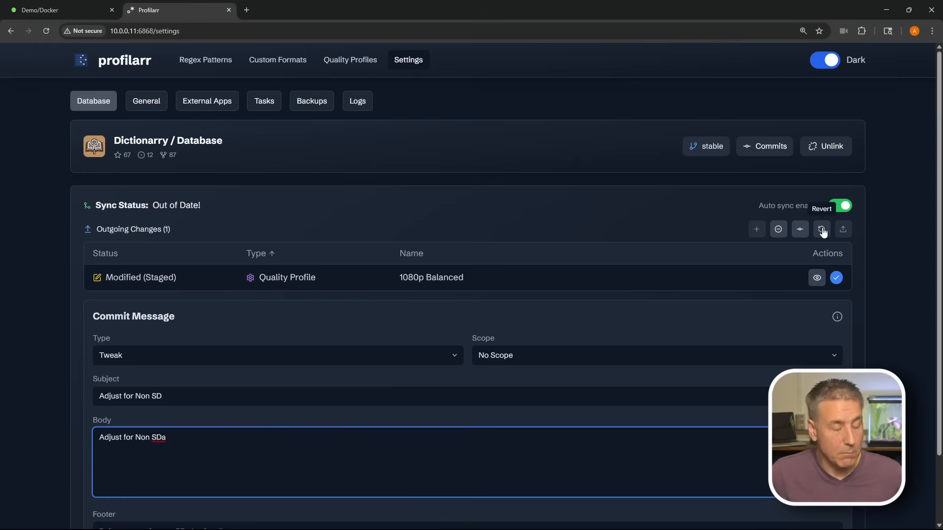
{"action": "left_click", "coordinate": [822, 230]}
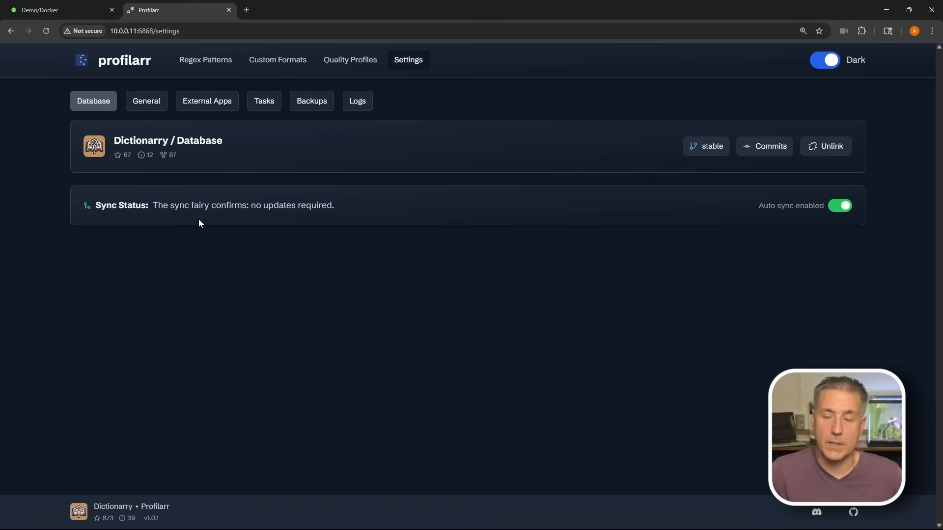
Open the Radarr entry in the external apps settings and set its sync method to On Pull
{"action": "left_click", "coordinate": [207, 100]}
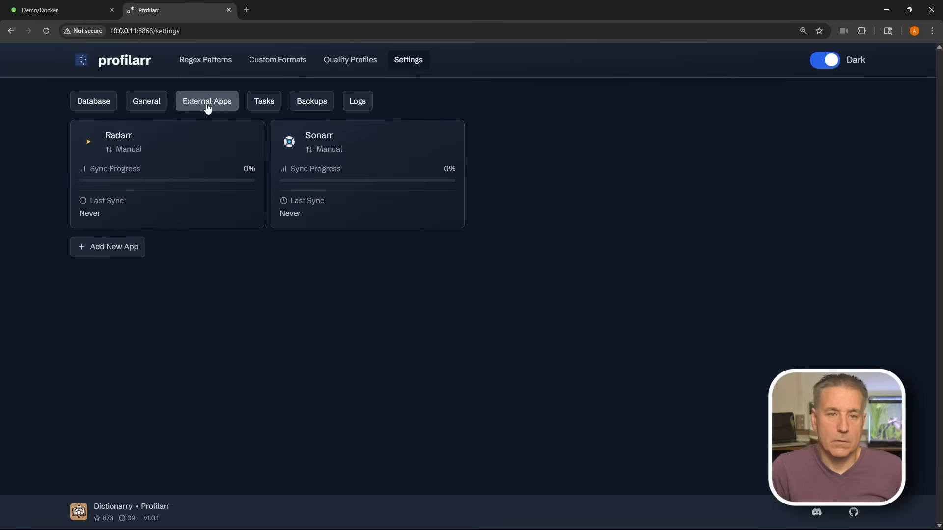
{"action": "left_click", "coordinate": [189, 154]}
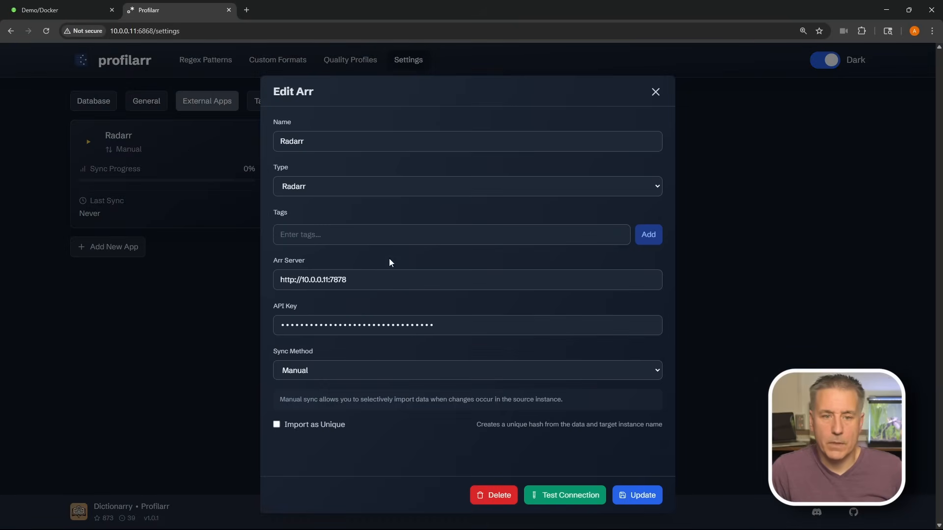
{"action": "left_click", "coordinate": [444, 369]}
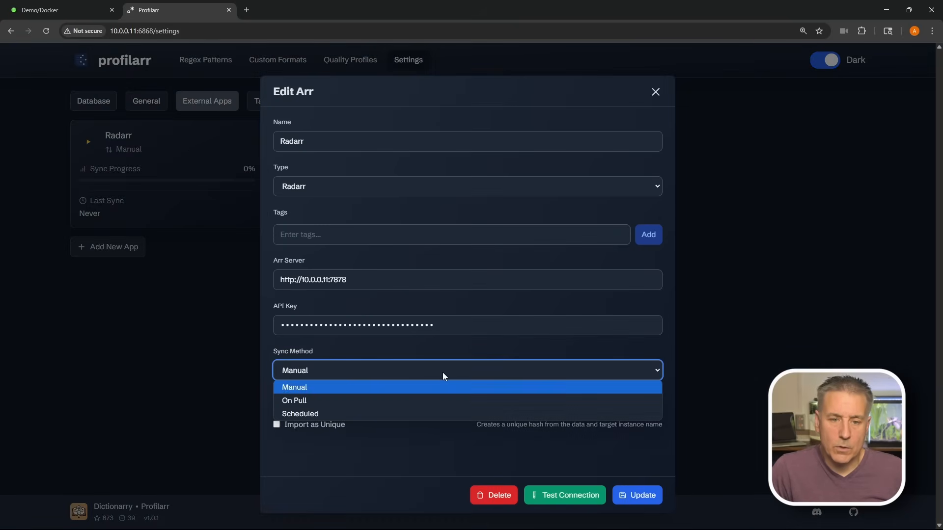
{"action": "left_click", "coordinate": [414, 400]}
{"action": "scroll", "coordinate": [419, 383], "scroll_direction": "down", "scroll_amount": 2}
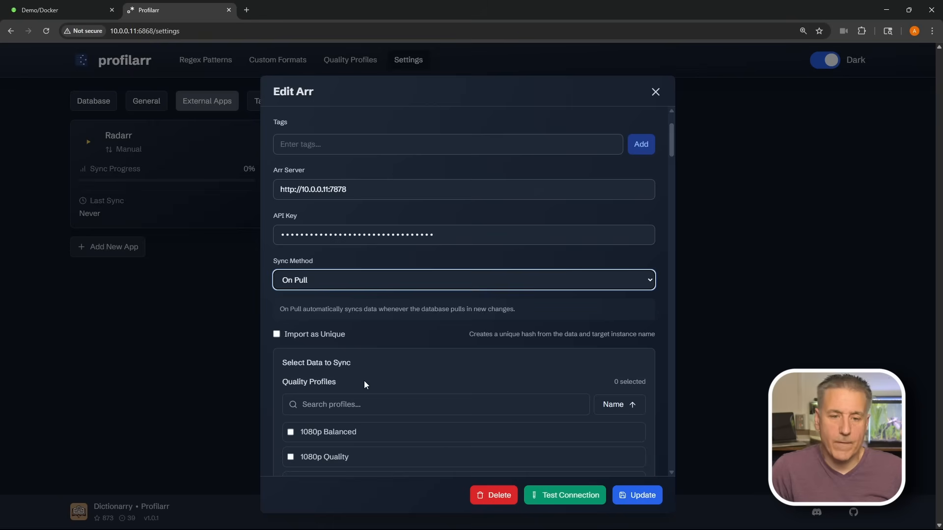
Select all seven quality profiles for the Radarr sync: 1080p Balanced, Quality, Quality (HDR) and Remux, plus 2160p Balanced, Quality and Remux
{"action": "scroll", "coordinate": [364, 380], "scroll_direction": "down", "scroll_amount": 2}
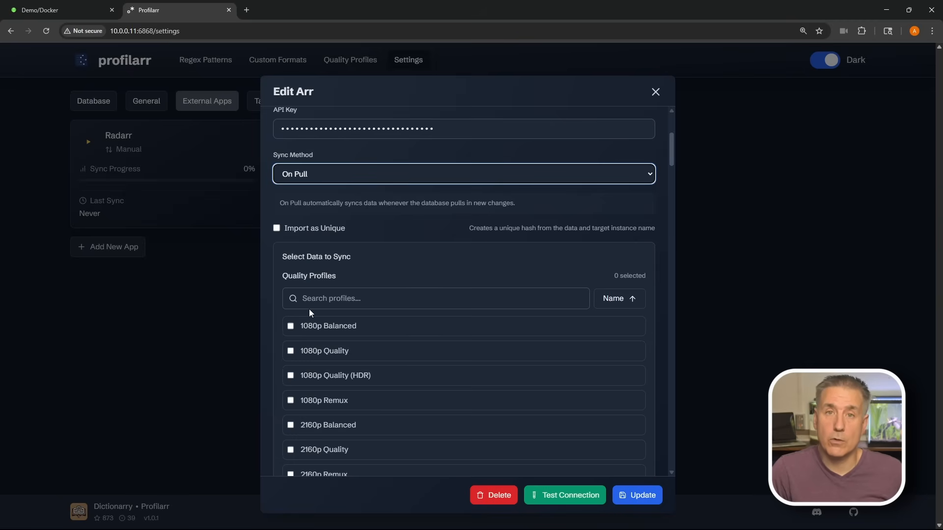
{"action": "left_click", "coordinate": [292, 334]}
{"action": "left_click", "coordinate": [291, 351]}
{"action": "left_click", "coordinate": [290, 375]}
{"action": "left_click", "coordinate": [291, 400]}
{"action": "left_click", "coordinate": [290, 425]}
{"action": "left_click", "coordinate": [290, 450]}
{"action": "left_click", "coordinate": [291, 474]}
{"action": "scroll", "coordinate": [356, 343], "scroll_direction": "down", "scroll_amount": 5}
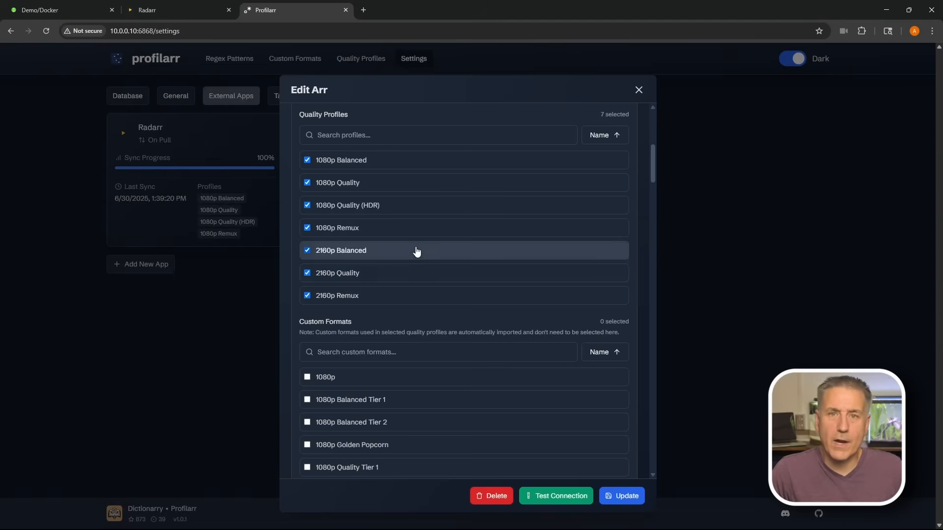
Update the Radarr app configuration, confirm the update, and start the initial sync
{"action": "left_click", "coordinate": [622, 499]}
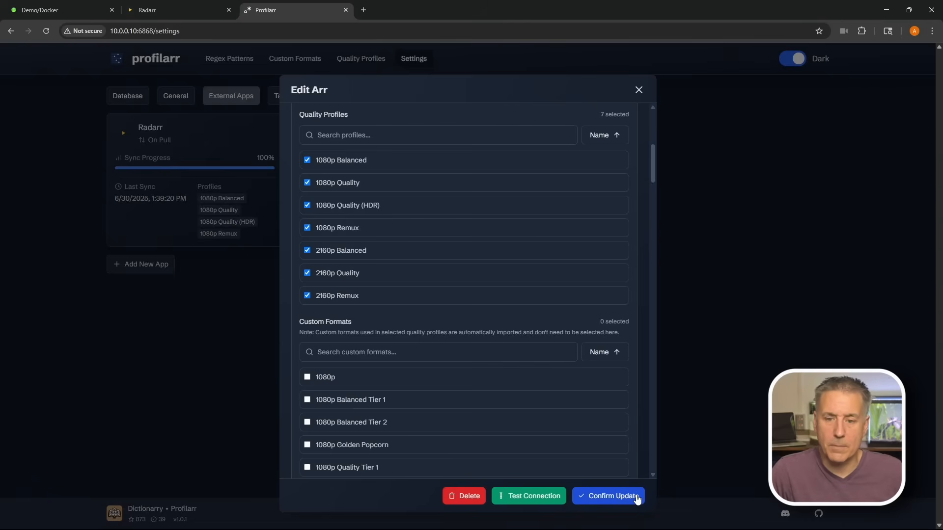
{"action": "left_click", "coordinate": [624, 497]}
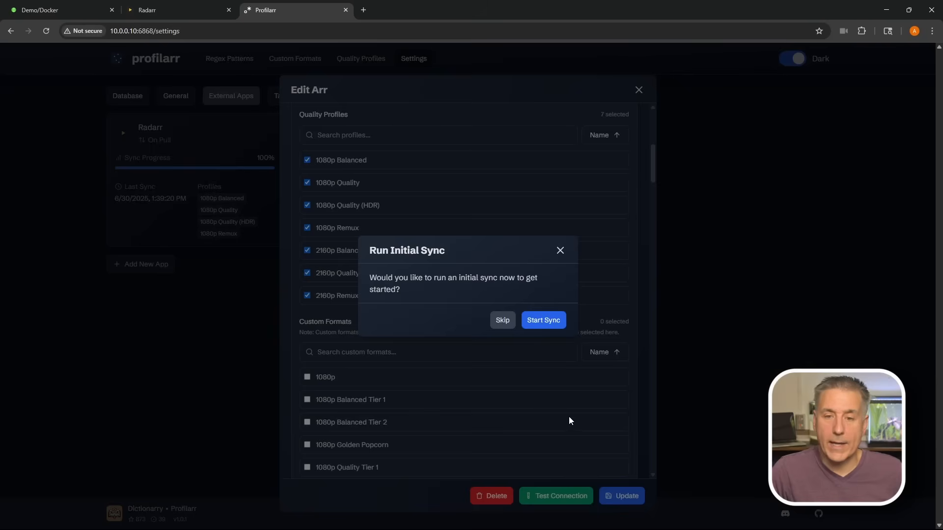
{"action": "left_click", "coordinate": [544, 322]}
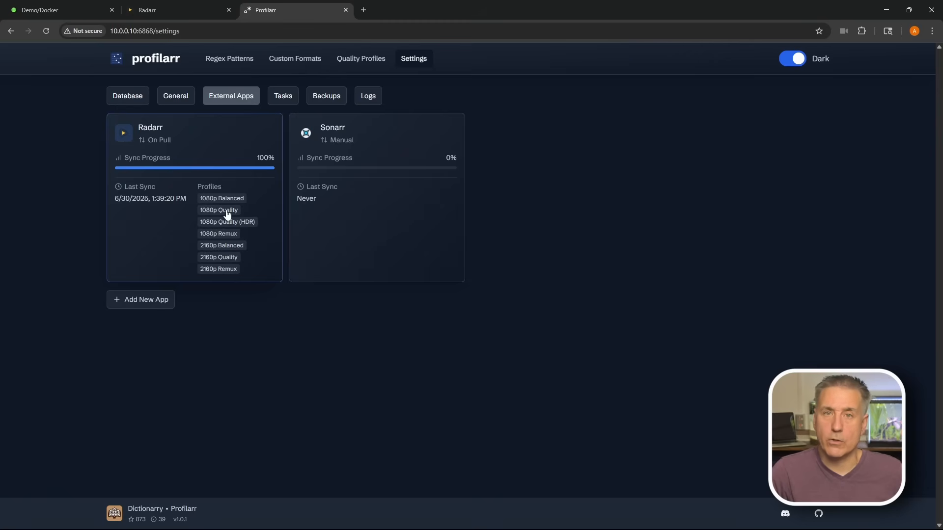
Switch to Radarr and check the quality profiles in its settings
{"action": "left_click", "coordinate": [165, 8]}
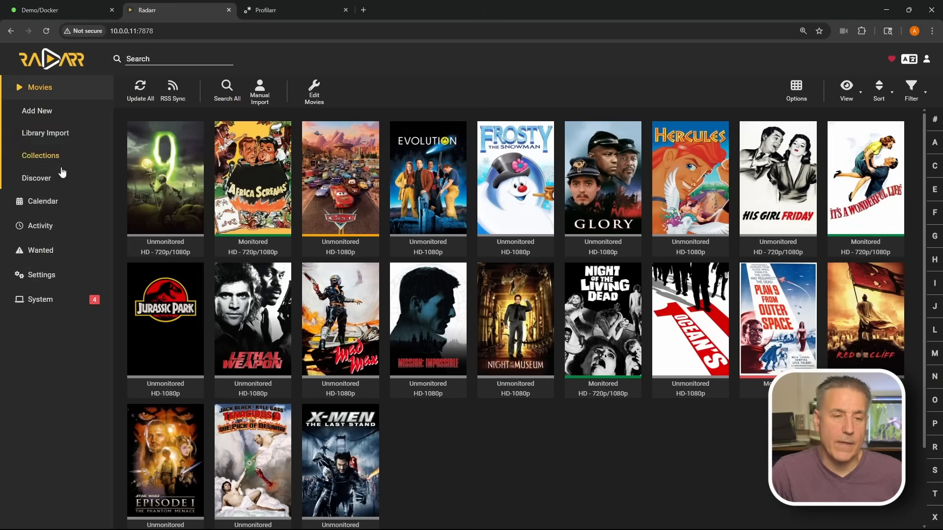
{"action": "left_click", "coordinate": [35, 275]}
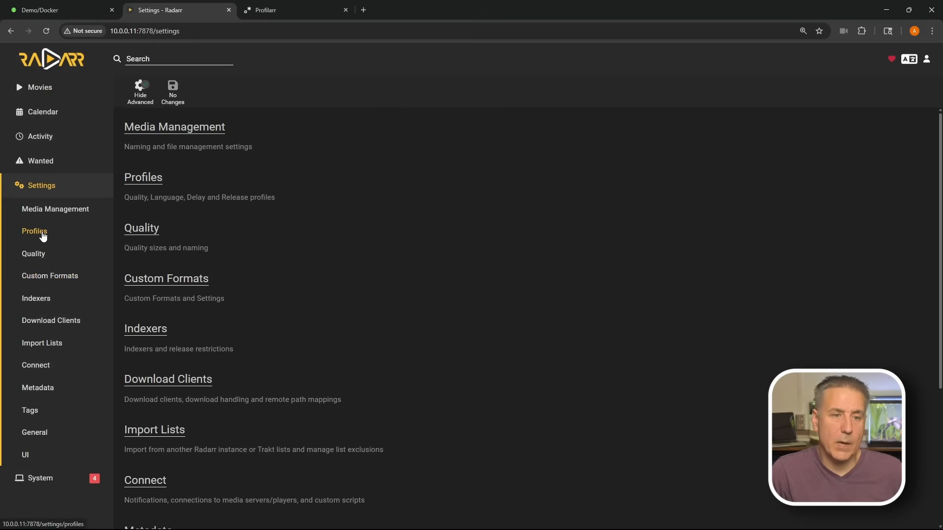
{"action": "left_click", "coordinate": [43, 236]}
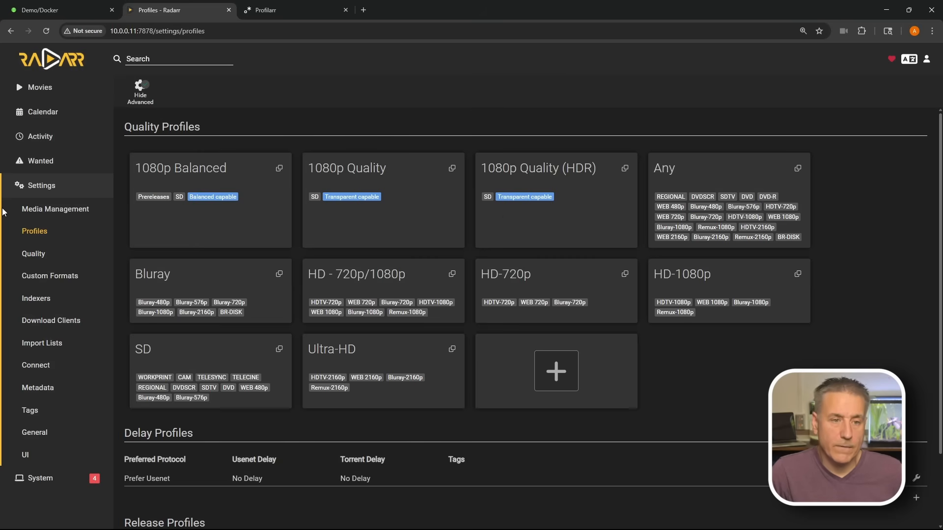
Look through the full list of custom formats in Radarr's settings and return to the quality profiles
{"action": "left_click", "coordinate": [53, 284]}
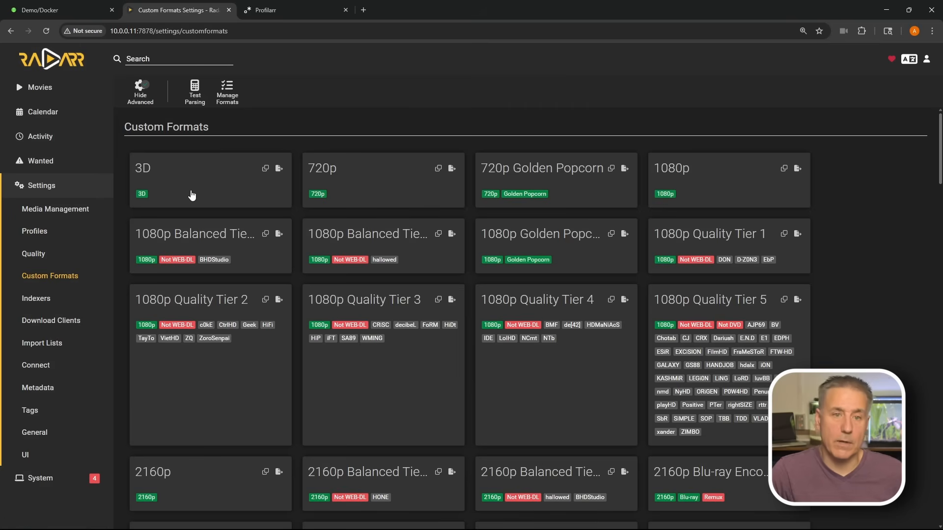
{"action": "scroll", "coordinate": [218, 199], "scroll_direction": "down", "scroll_amount": 1}
{"action": "scroll", "coordinate": [218, 198], "scroll_direction": "up", "scroll_amount": 1}
{"action": "scroll", "coordinate": [226, 197], "scroll_direction": "down", "scroll_amount": 3}
{"action": "scroll", "coordinate": [227, 197], "scroll_direction": "down", "scroll_amount": 20}
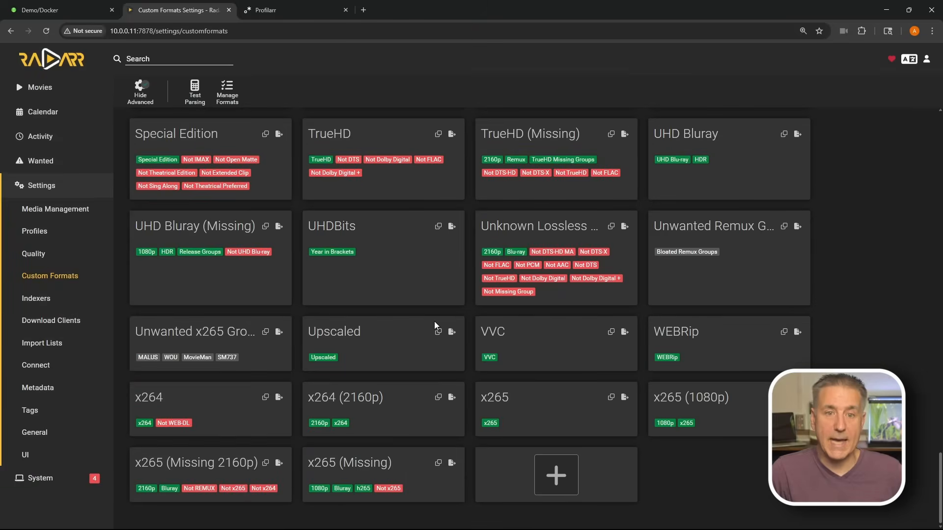
{"action": "scroll", "coordinate": [434, 321], "scroll_direction": "up", "scroll_amount": 15}
{"action": "scroll", "coordinate": [486, 351], "scroll_direction": "up", "scroll_amount": 20}
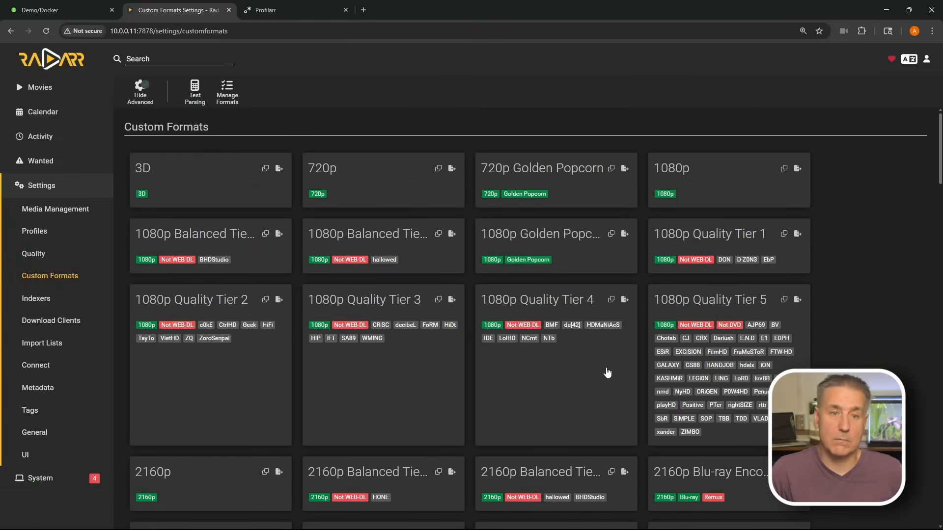
{"action": "left_click", "coordinate": [45, 238]}
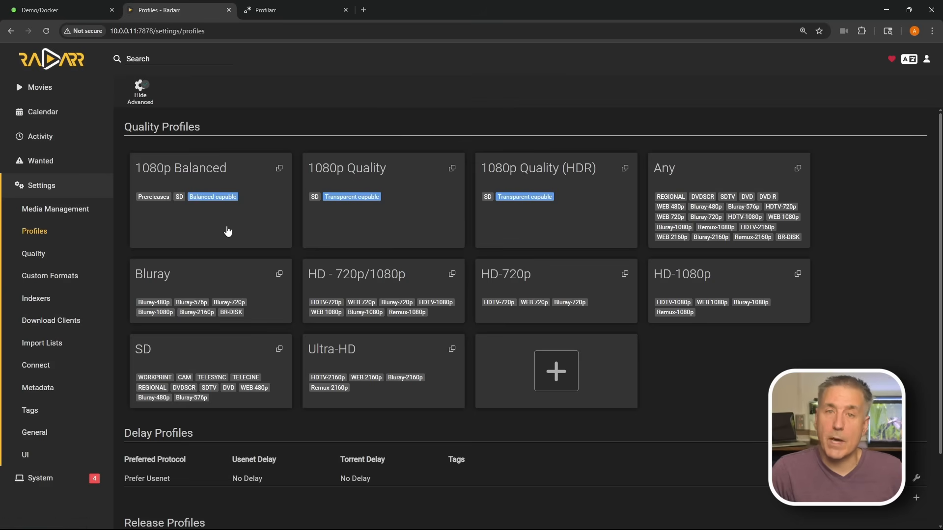
Switch back to Profilarr and set the Sonarr app's sync method to On Pull
{"action": "left_click", "coordinate": [292, 7]}
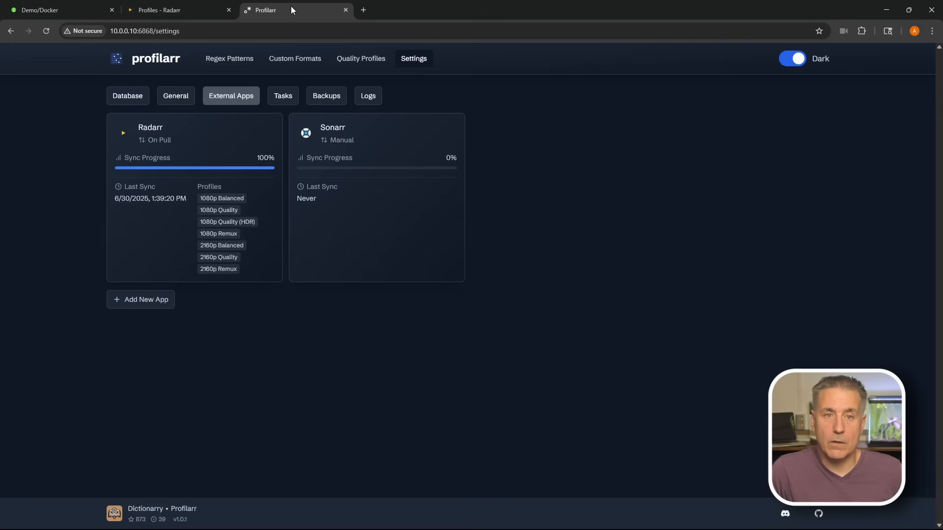
{"action": "left_click", "coordinate": [380, 213]}
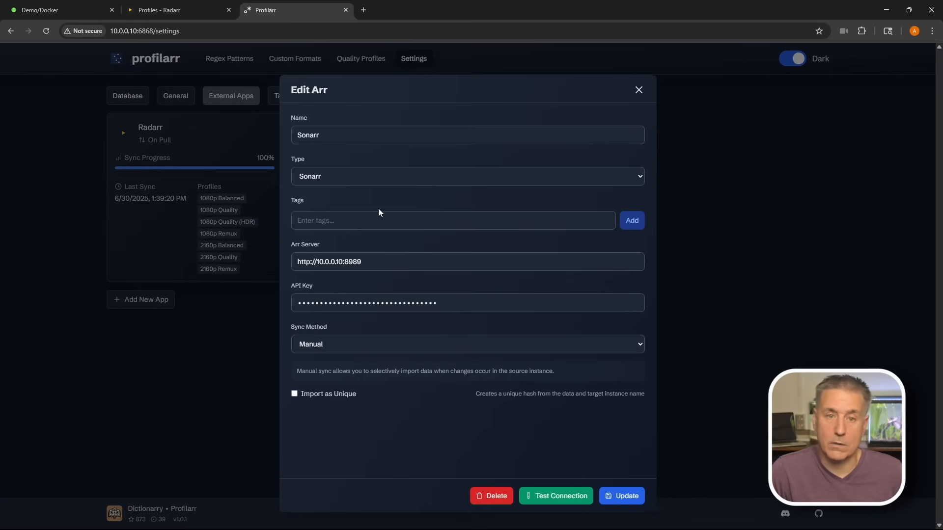
{"action": "left_click", "coordinate": [349, 346]}
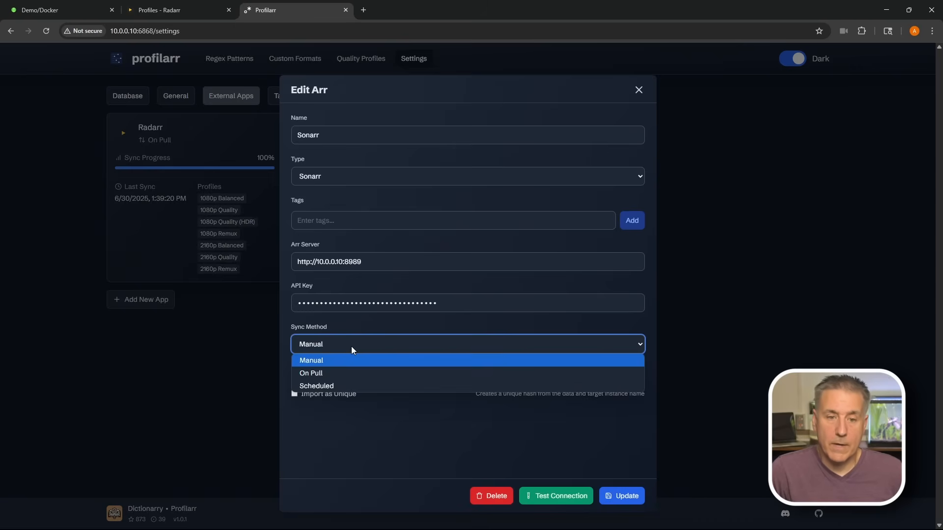
{"action": "left_click", "coordinate": [356, 374]}
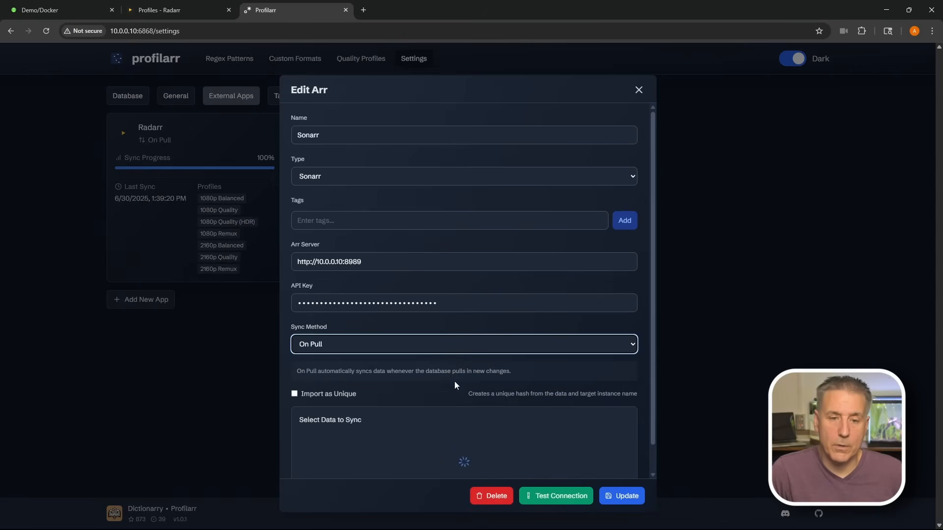
Select all seven quality profiles for the Sonarr sync: 1080p Balanced, Quality, Quality (HDR) and Remux, plus 2160p Balanced, Quality and Remux
{"action": "scroll", "coordinate": [431, 420], "scroll_direction": "down", "scroll_amount": 1}
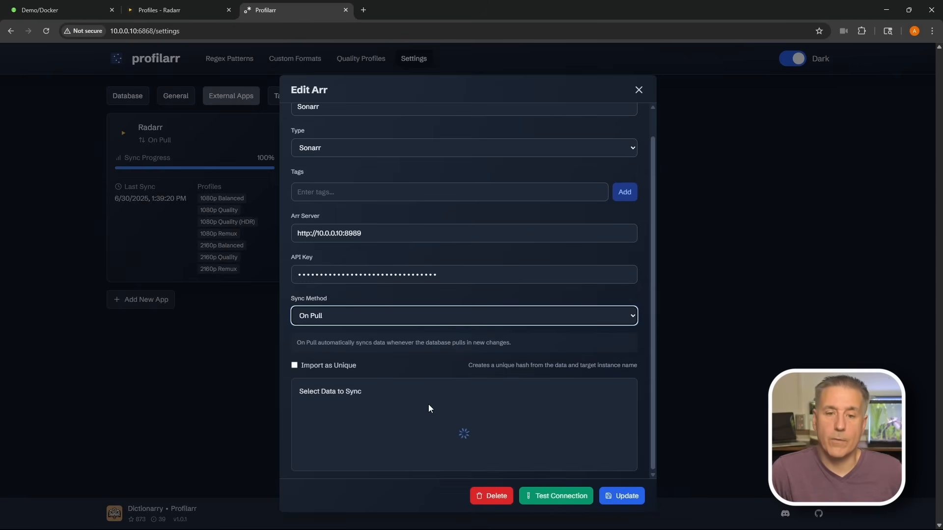
{"action": "scroll", "coordinate": [429, 405], "scroll_direction": "down", "scroll_amount": 3}
{"action": "left_click", "coordinate": [307, 307]}
{"action": "left_click", "coordinate": [307, 330]}
{"action": "left_click", "coordinate": [307, 353]}
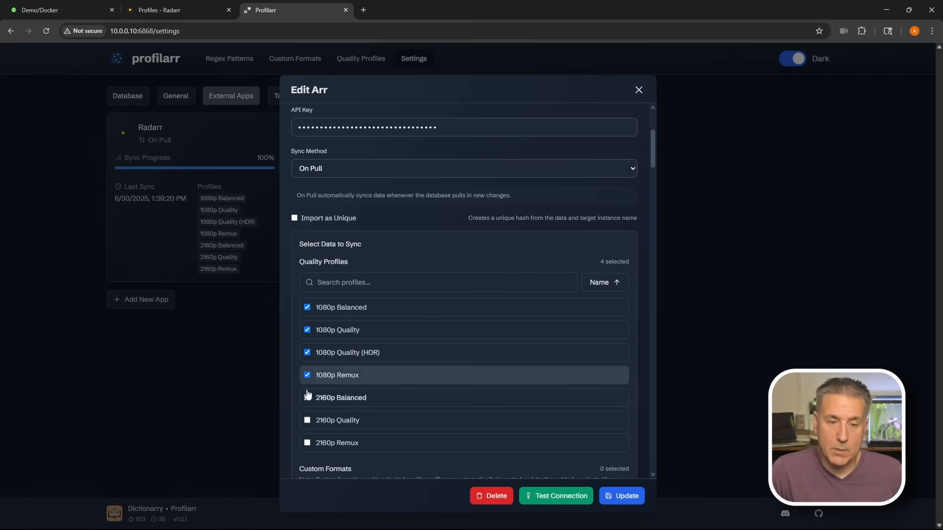
{"action": "left_click", "coordinate": [307, 398]}
{"action": "left_click", "coordinate": [307, 421]}
{"action": "left_click", "coordinate": [307, 443]}
Update the Sonarr app configuration, confirm the update, and start the initial sync
{"action": "left_click", "coordinate": [624, 497]}
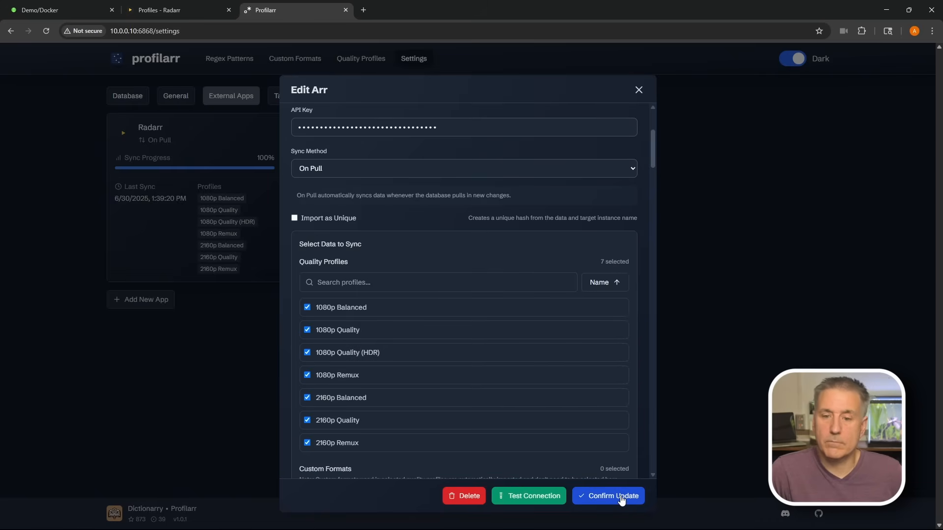
{"action": "left_click", "coordinate": [623, 497]}
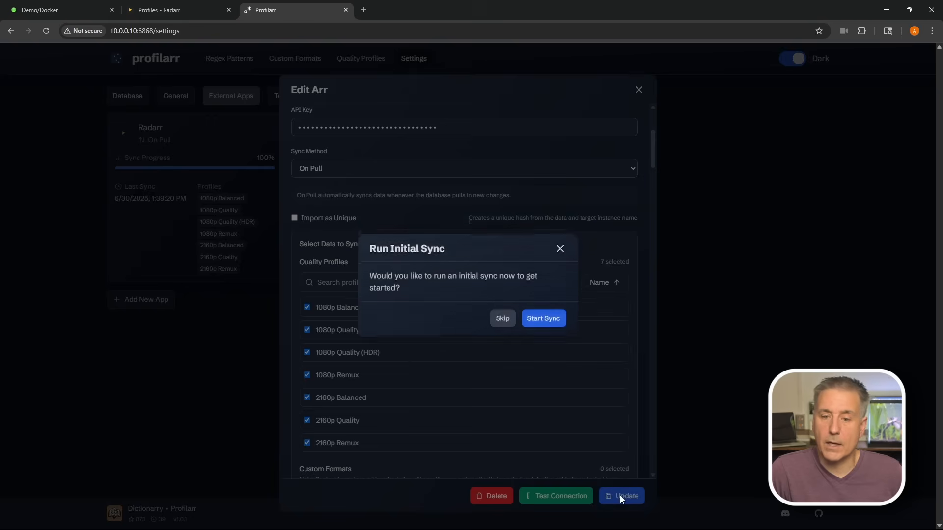
{"action": "left_click", "coordinate": [547, 322]}
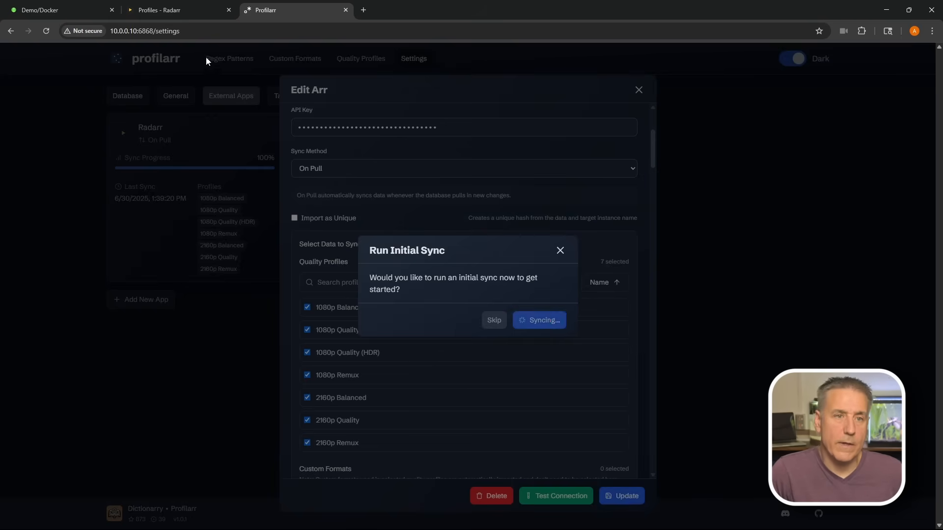
Switch to Sonarr and check the quality profiles and the full list of custom formats in its settings
{"action": "left_click", "coordinate": [59, 12]}
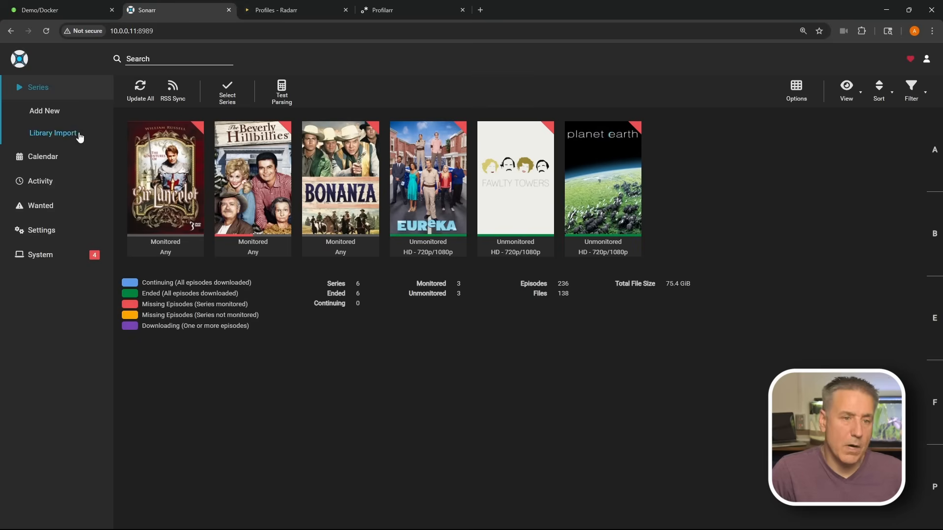
{"action": "left_click", "coordinate": [42, 231]}
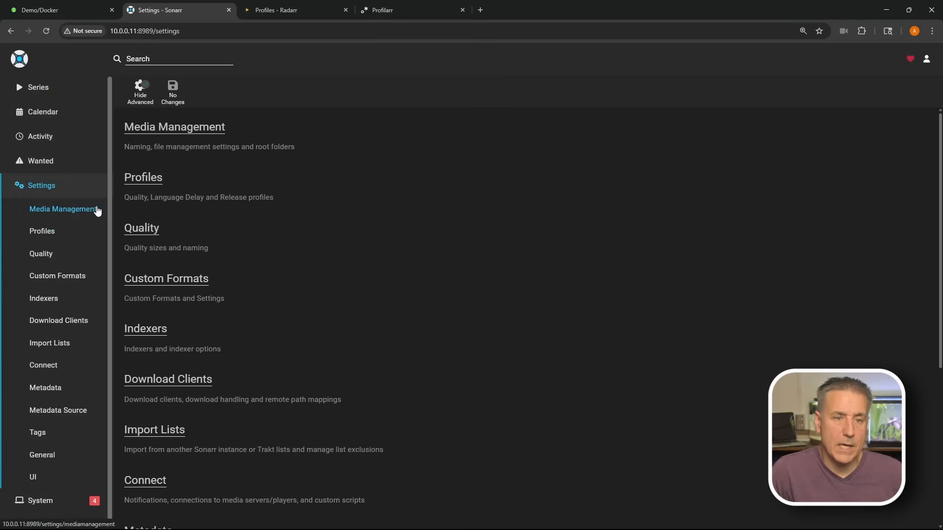
{"action": "left_click", "coordinate": [42, 232]}
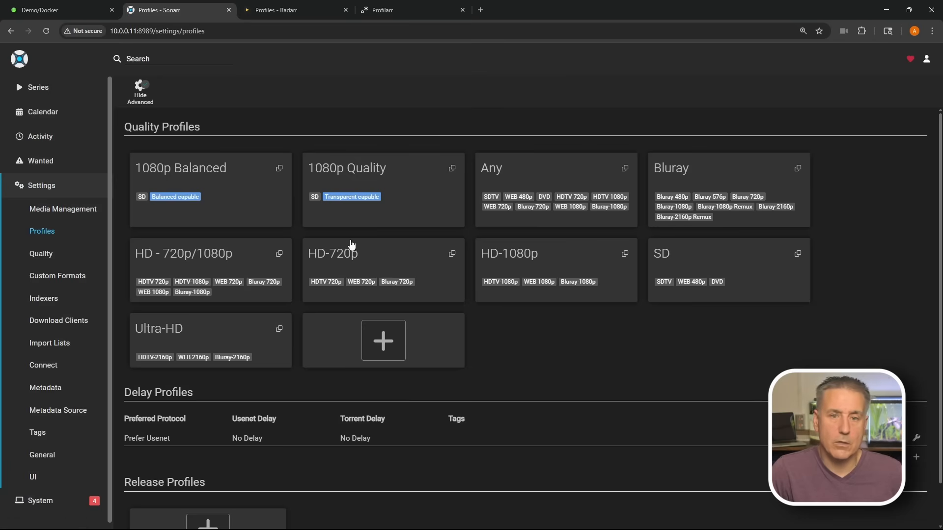
{"action": "left_click", "coordinate": [42, 276]}
{"action": "scroll", "coordinate": [362, 244], "scroll_direction": "down", "scroll_amount": 10}
{"action": "scroll", "coordinate": [362, 244], "scroll_direction": "down", "scroll_amount": 3}
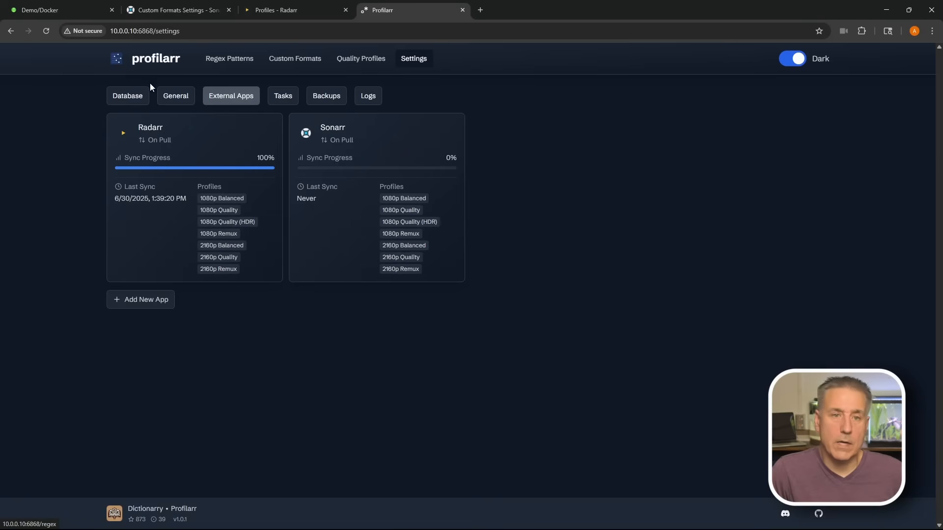
Review Profilarr's database, general and external app settings, viewing the blank form for a new app and closing it
{"action": "left_click", "coordinate": [123, 98]}
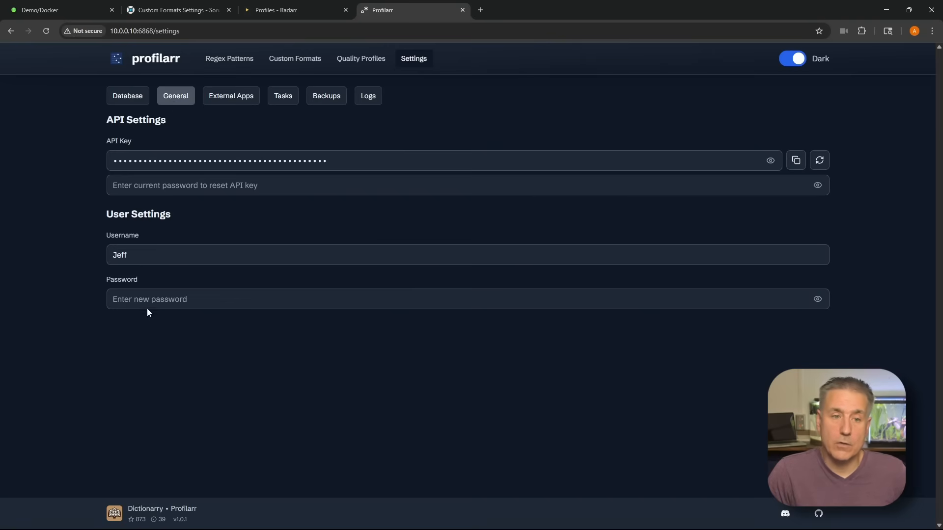
{"action": "left_click", "coordinate": [234, 96]}
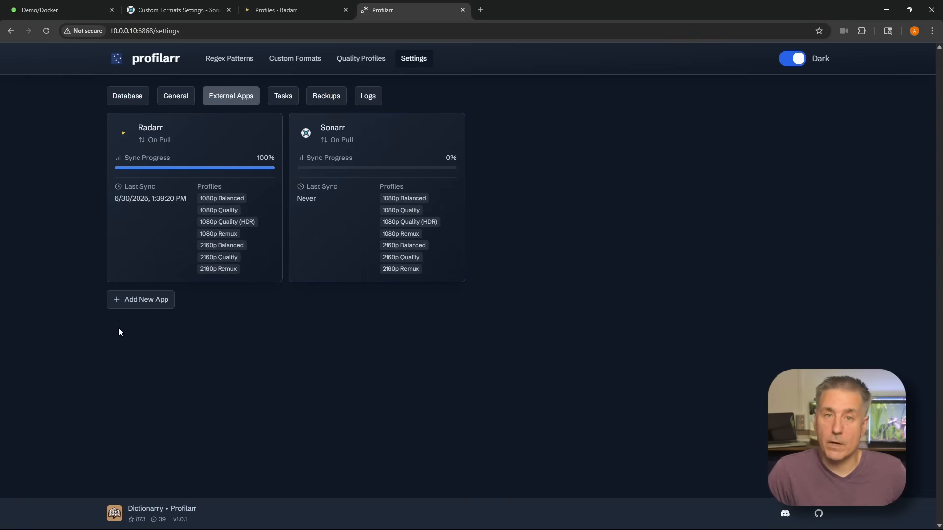
{"action": "left_click", "coordinate": [144, 300]}
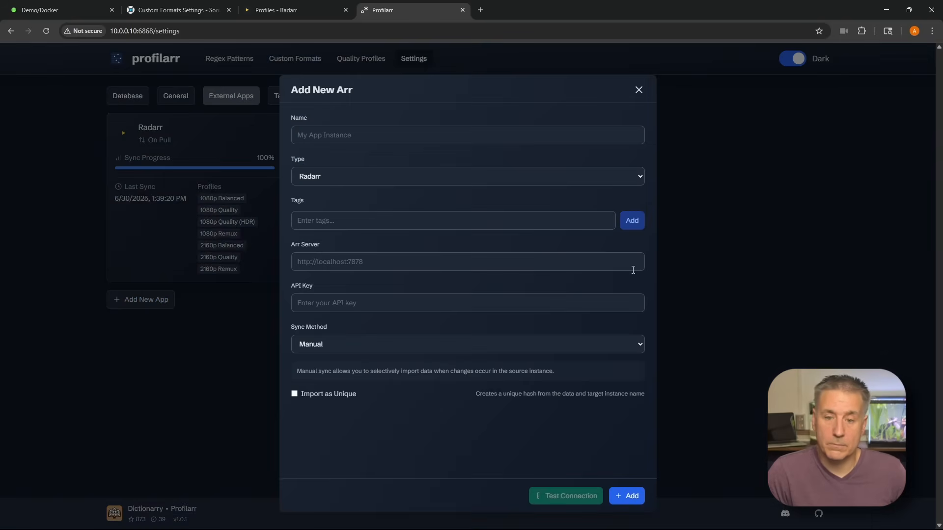
{"action": "key", "text": "Escape"}
Review Profilarr's scheduled tasks, backup management and logs
{"action": "left_click", "coordinate": [288, 97]}
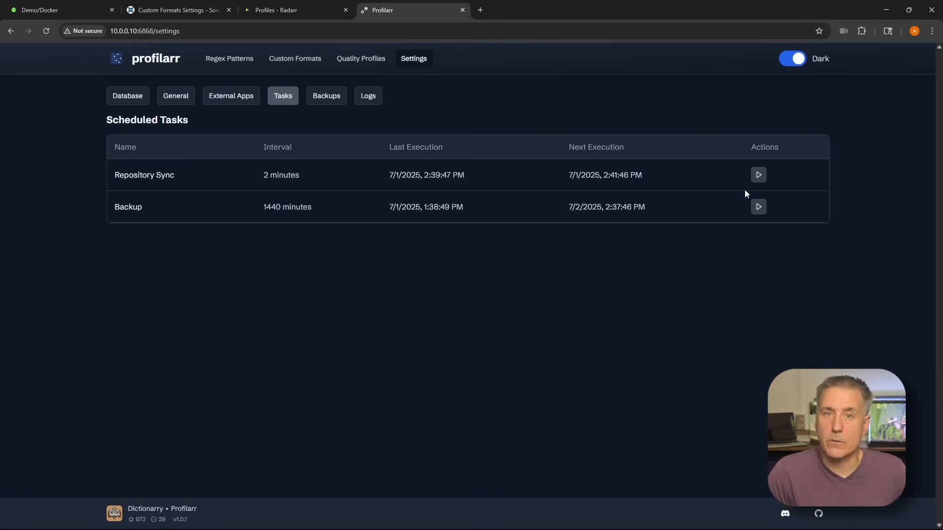
{"action": "left_click", "coordinate": [331, 97]}
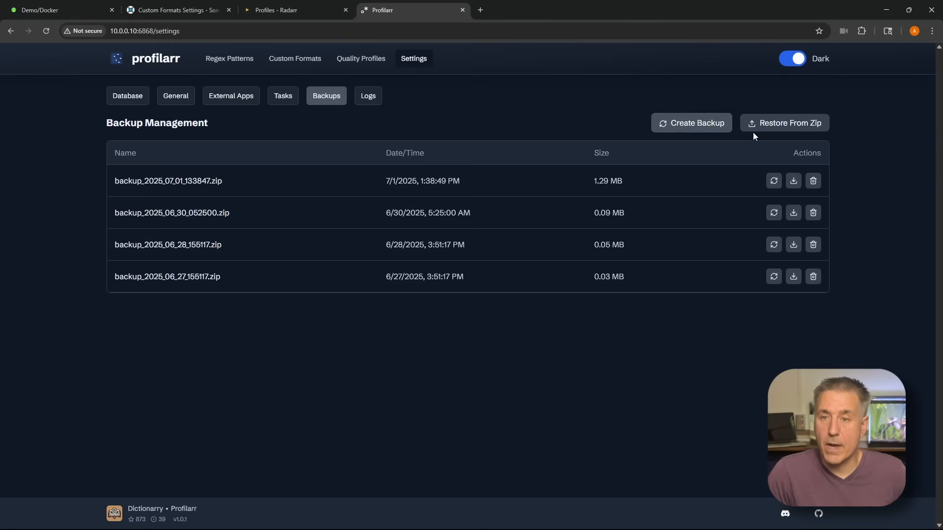
{"action": "left_click", "coordinate": [374, 97]}
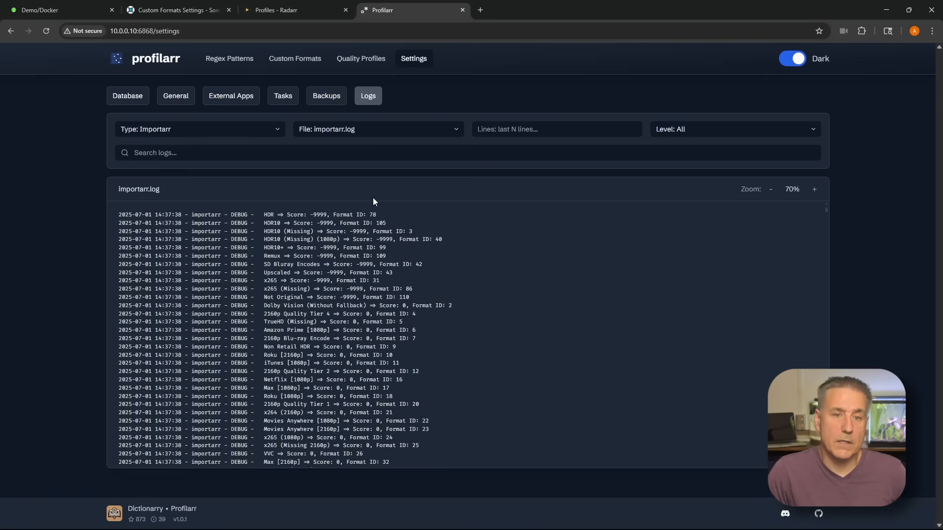